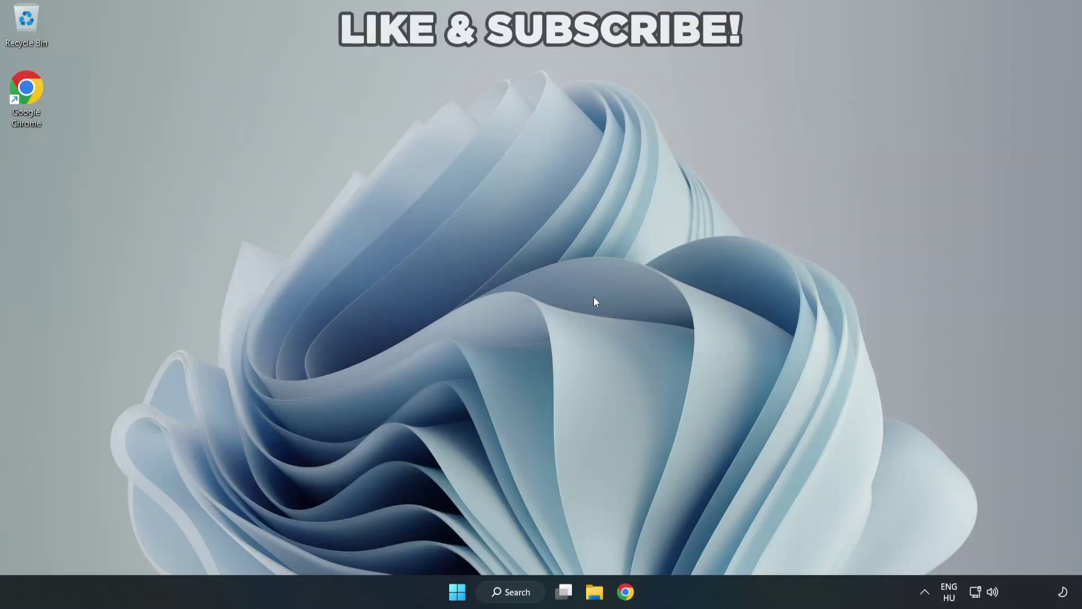
Step: From the taskbar quick settings, switch audio output to Speakers (High Definition Audio Device)
click(994, 593)
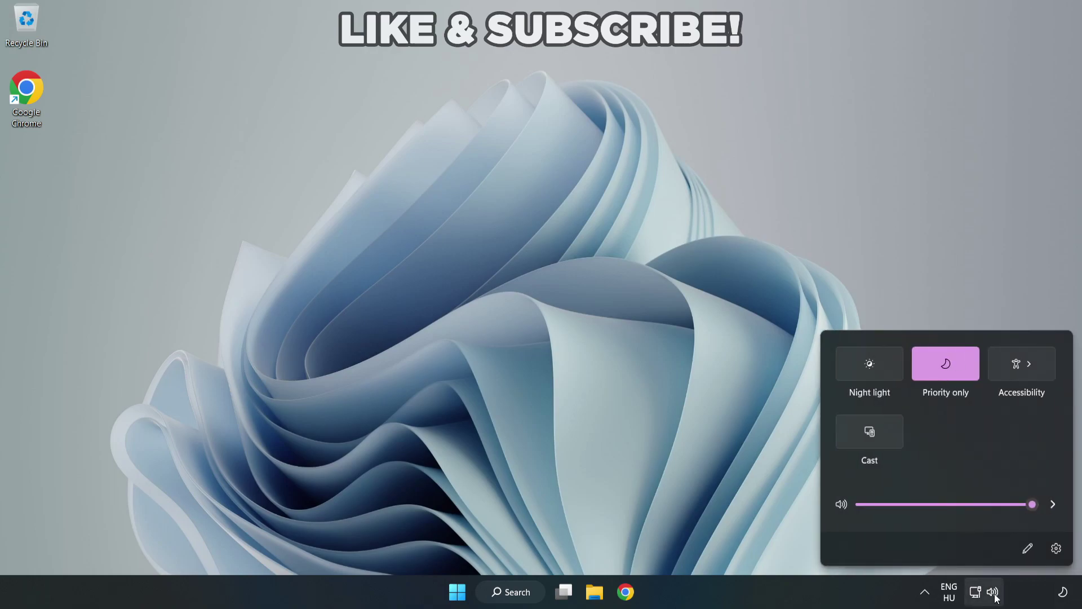
click(1051, 505)
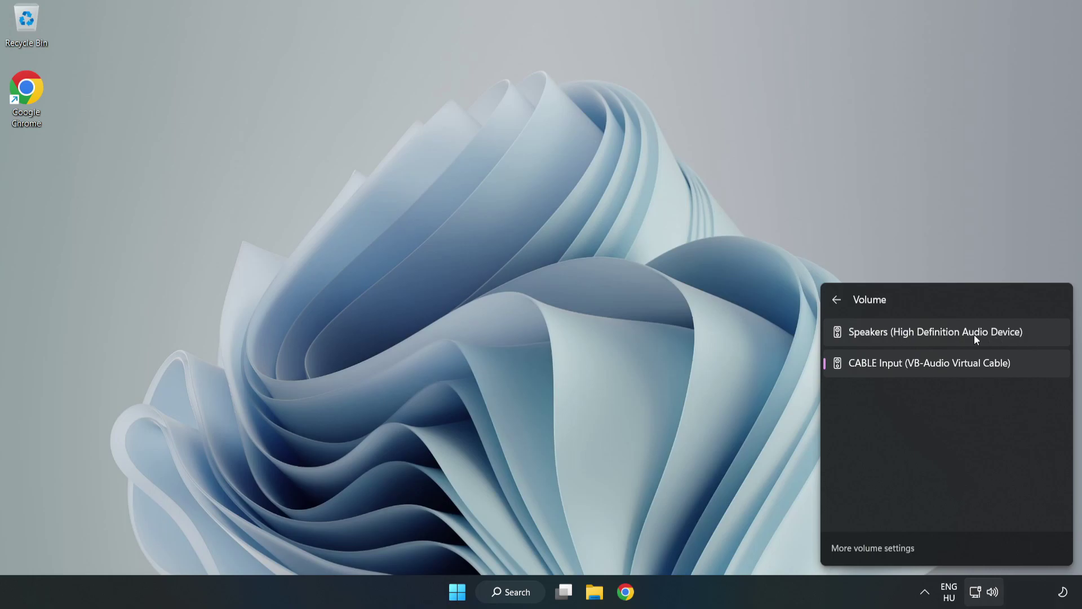
click(1042, 334)
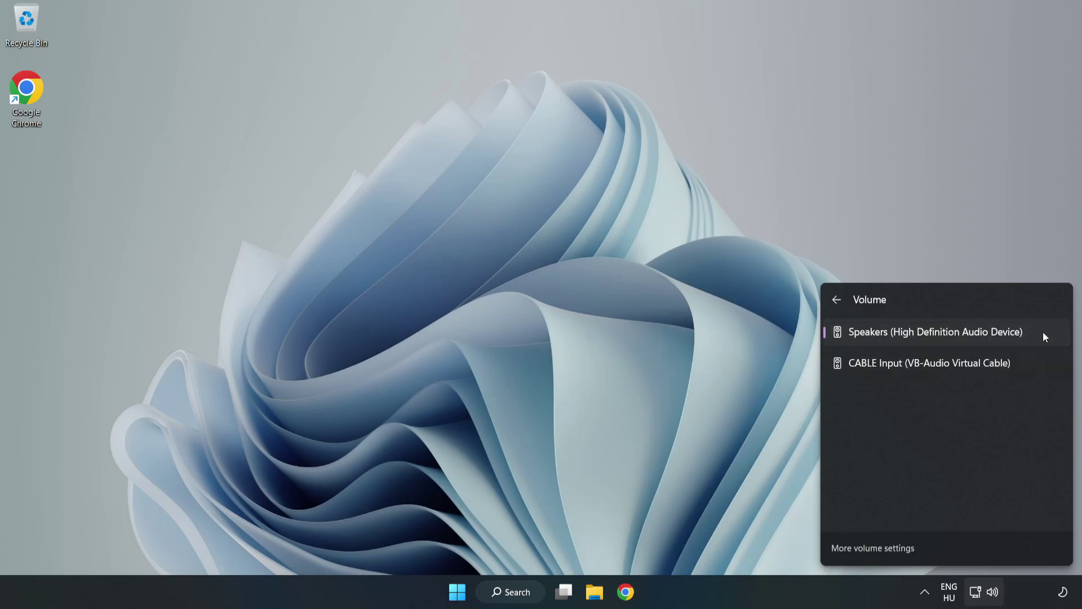
click(524, 290)
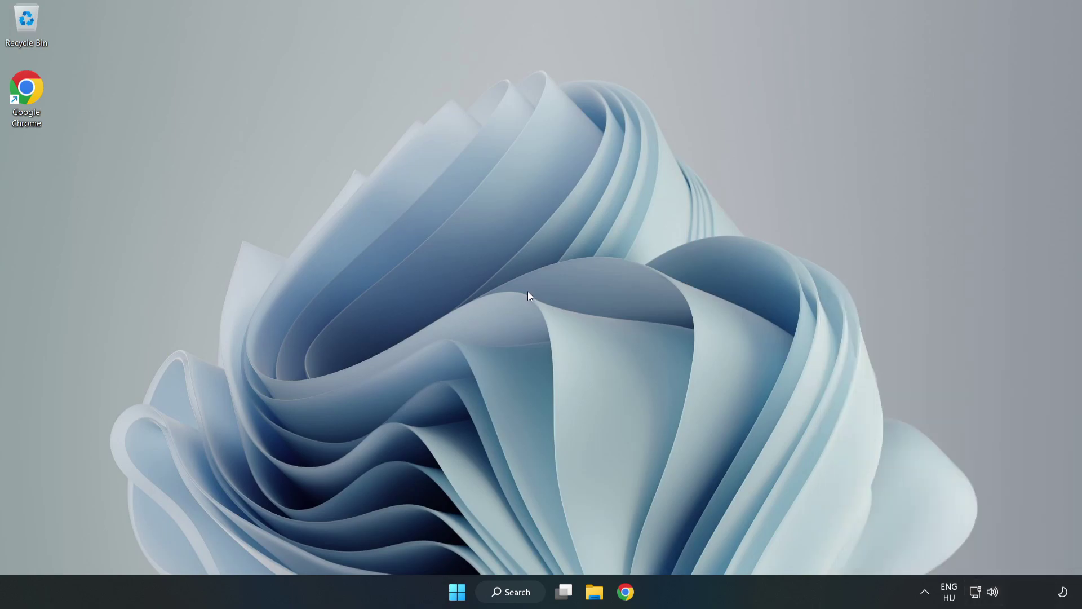
Step: In the Volume mixer, reset sound devices and app volumes to defaults, then close Settings
right_click(994, 594)
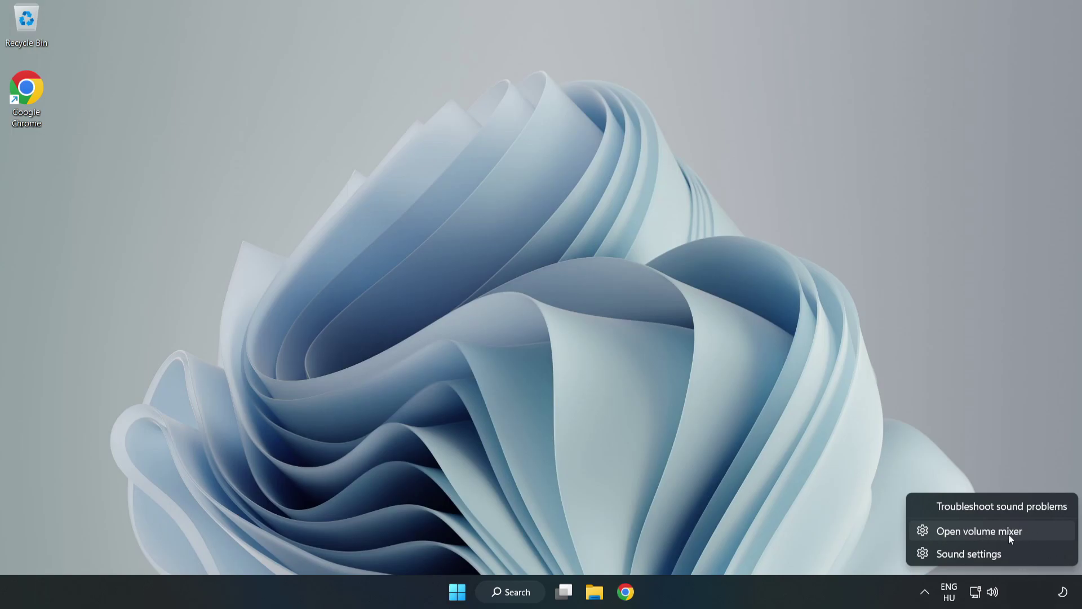
click(1039, 537)
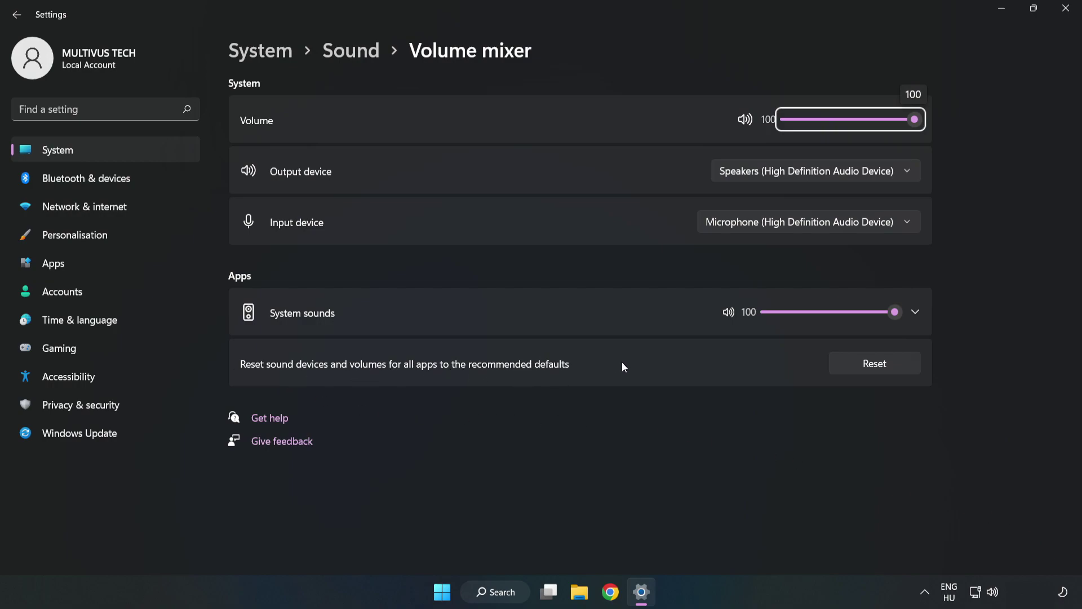
click(888, 371)
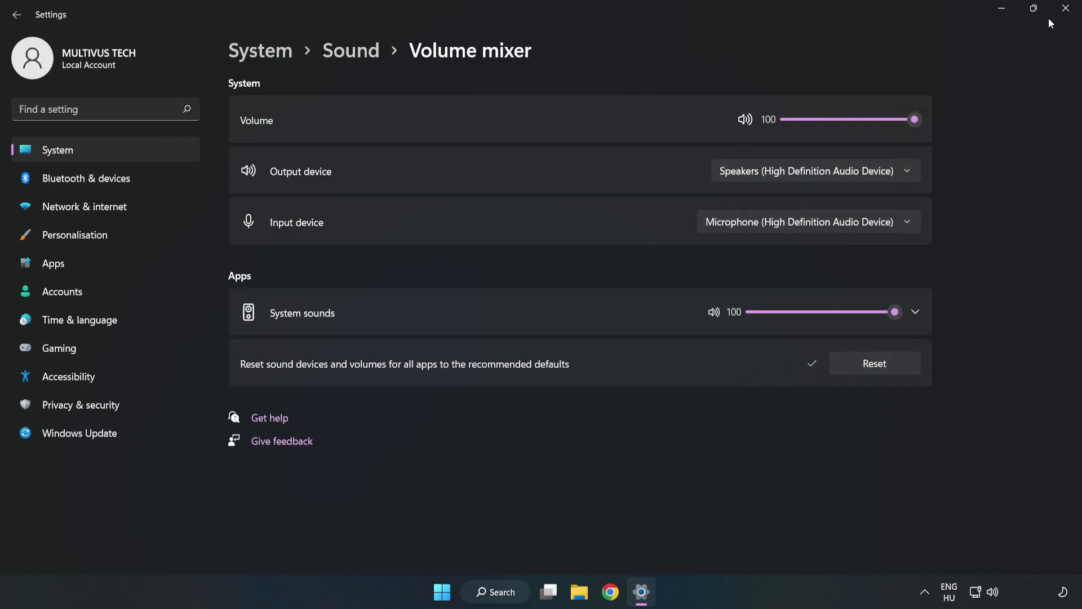
click(1064, 12)
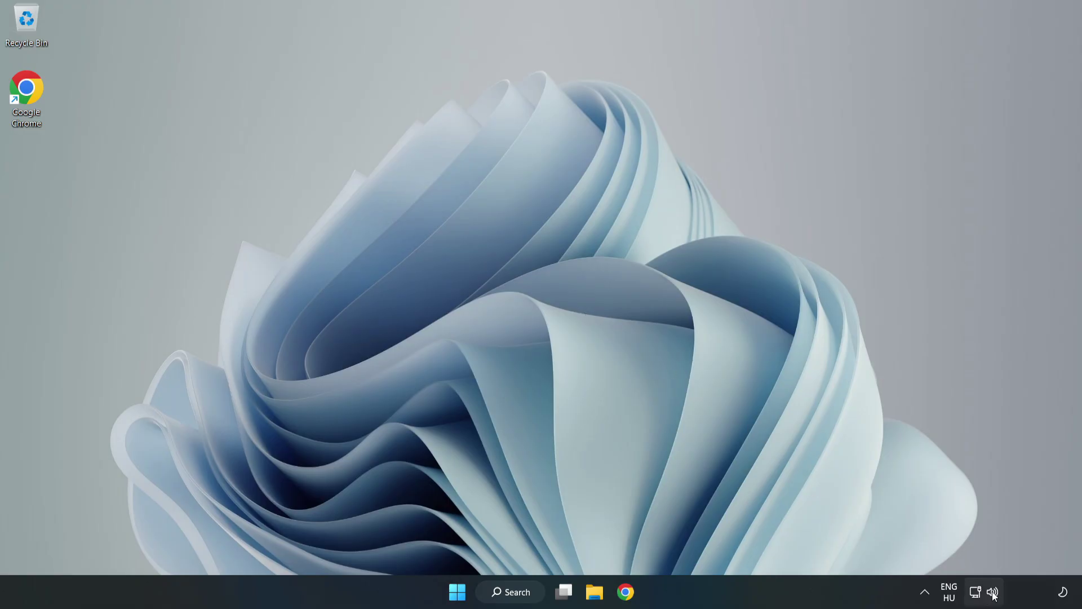
Step: From the tray icon, go to the Sound settings page and scroll toward More sound settings
right_click(994, 595)
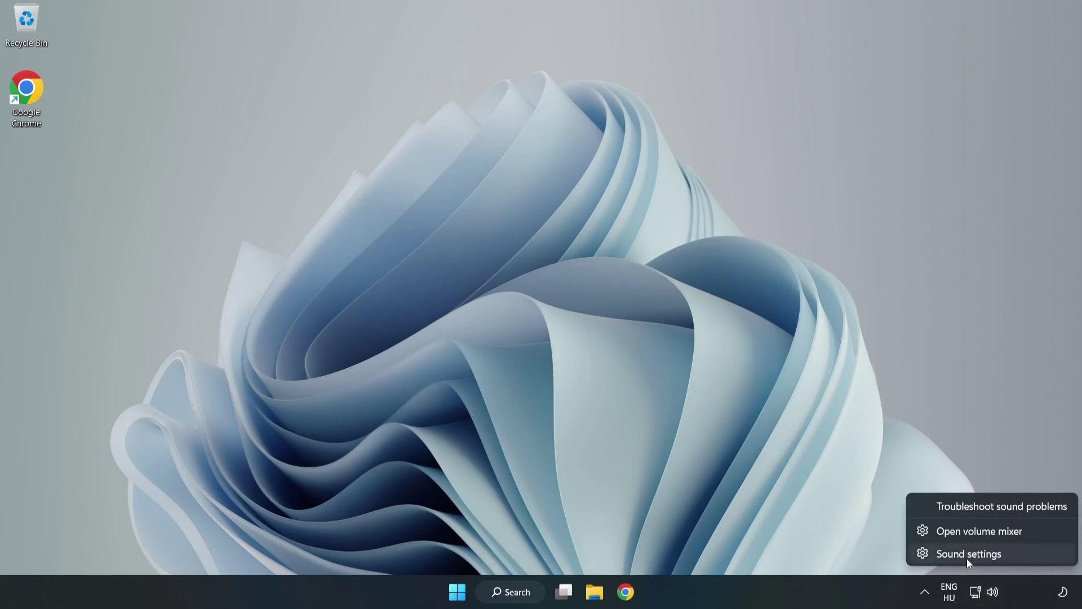
click(1008, 558)
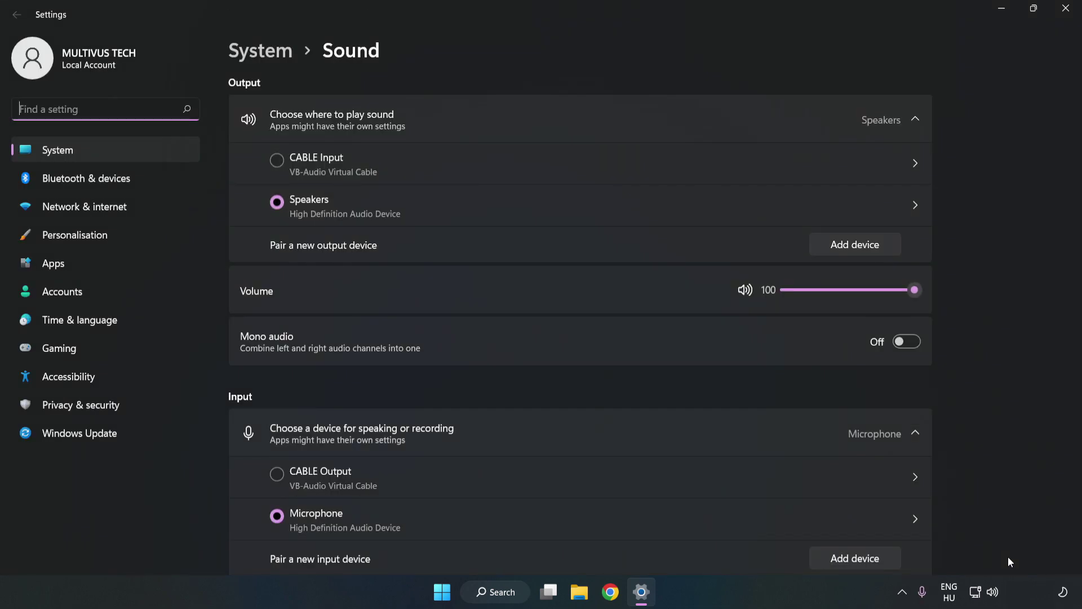
click(915, 290)
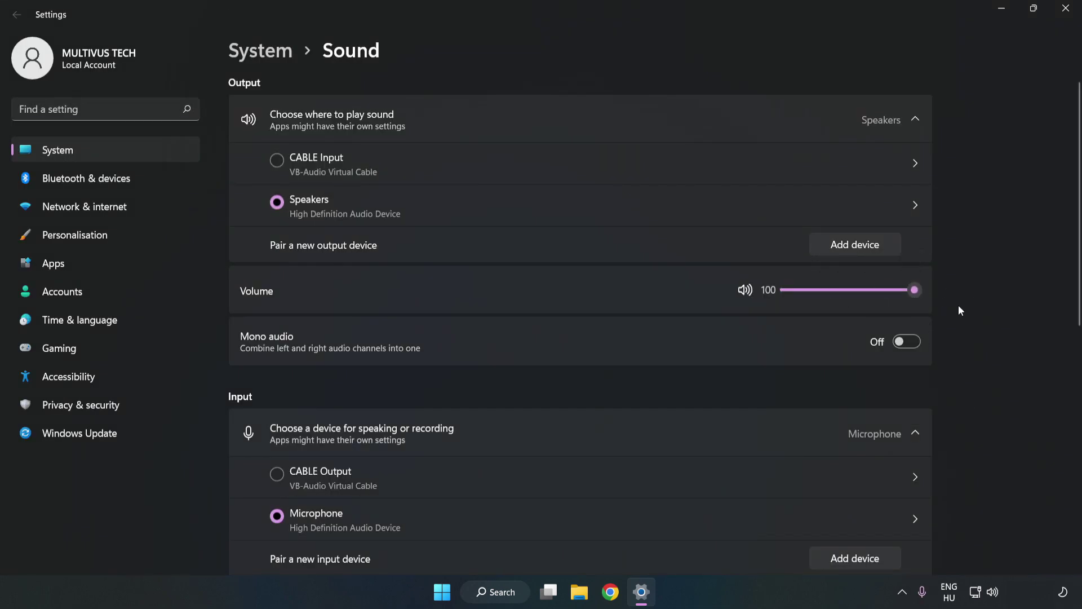
scroll(1056, 269, down, 2)
scroll(1054, 274, down, 2)
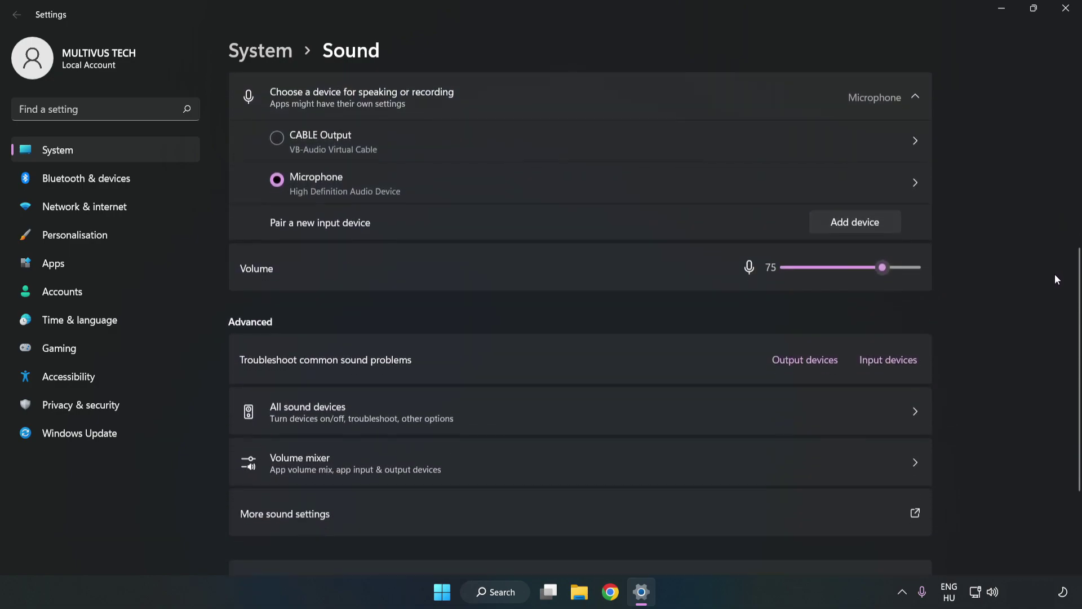
scroll(1055, 274, down, 1)
scroll(1054, 282, down, 1)
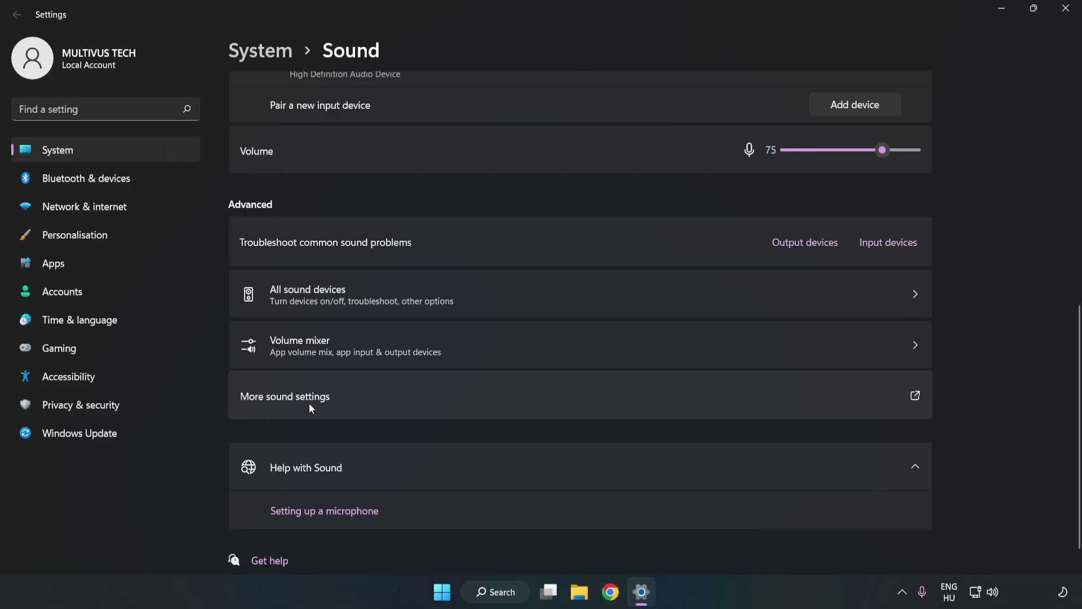
Step: In the classic Sound dialog, disable the CABLE Input playback device and select Speakers
click(470, 400)
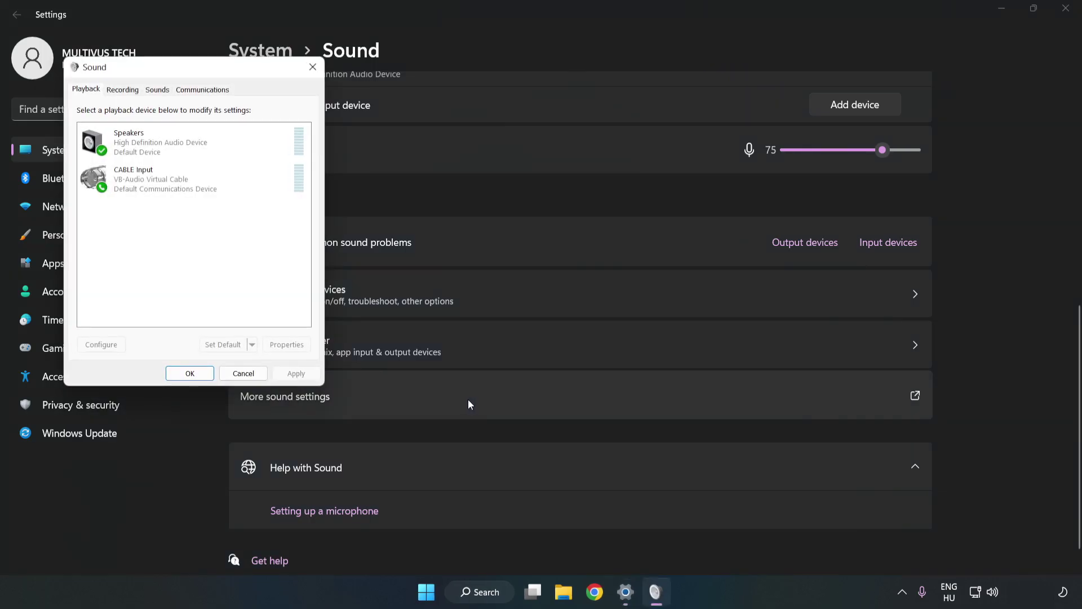
mouse_move(230, 76)
mouse_down()
mouse_move(379, 117)
mouse_move(559, 145)
mouse_up()
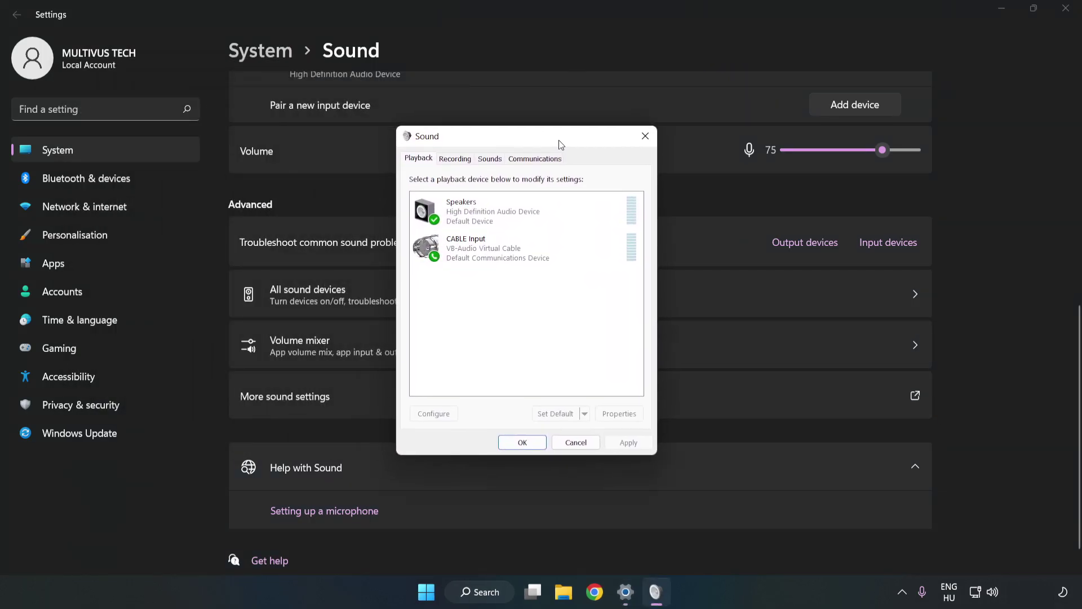
click(545, 247)
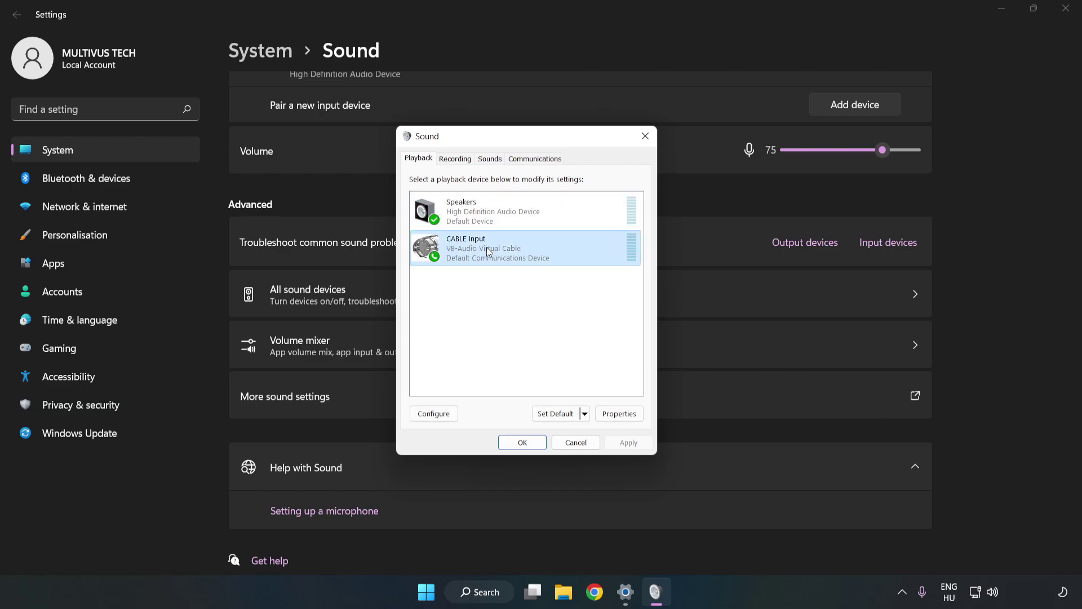
right_click(543, 250)
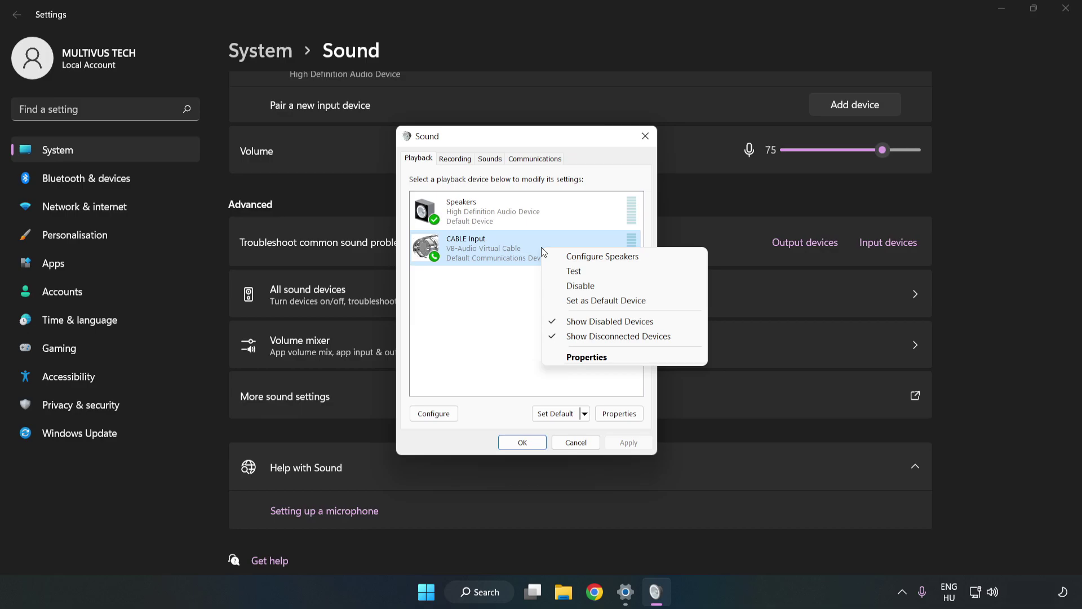
click(606, 288)
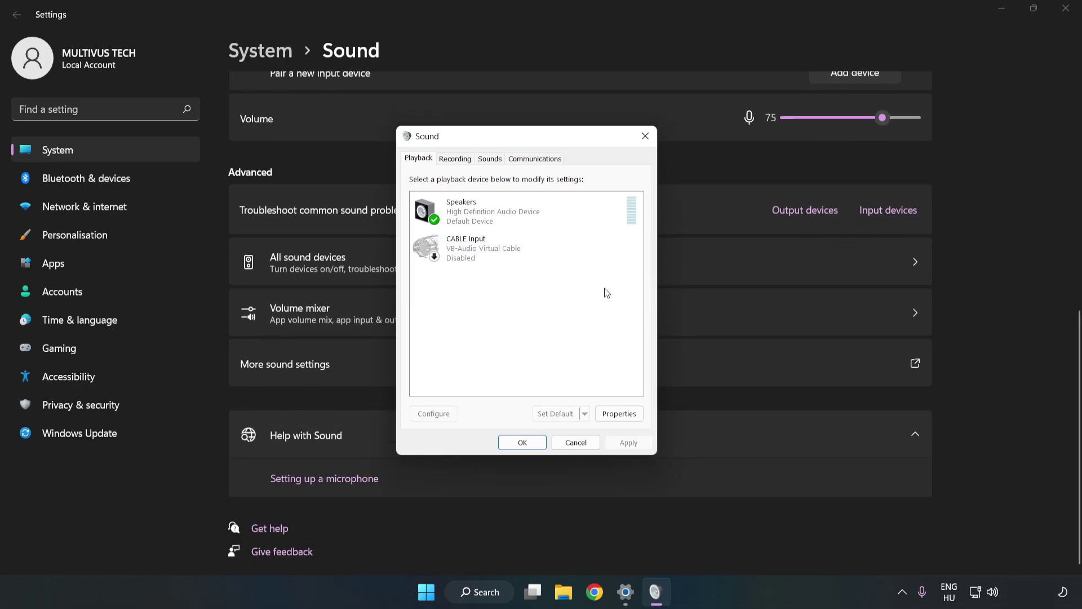
click(466, 229)
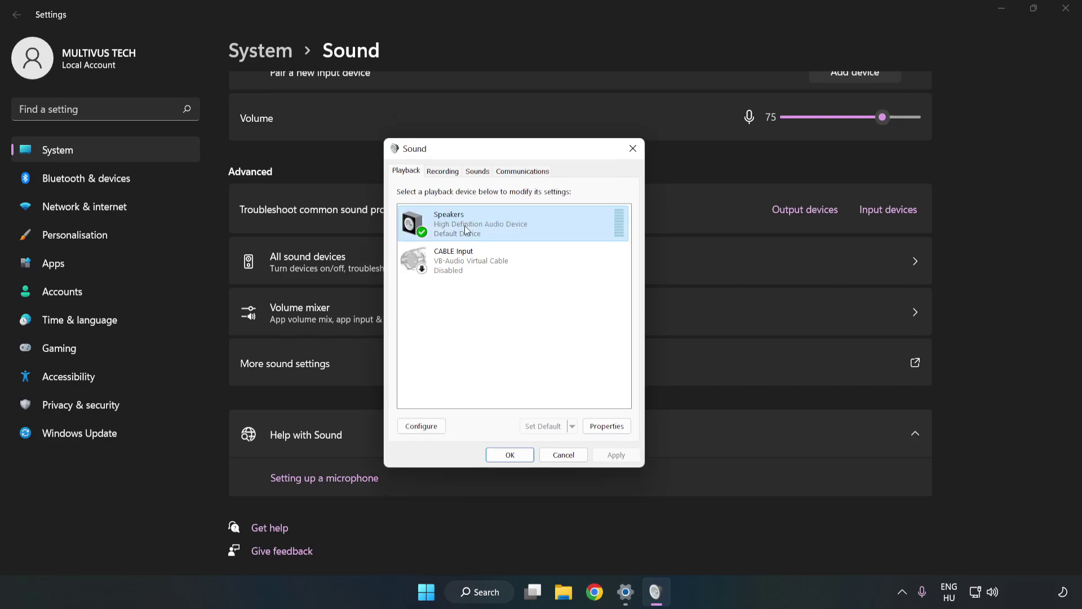
Step: Configure Speakers as 7.1 Surround, keeping all optional and full-range speakers, and finish
right_click(552, 223)
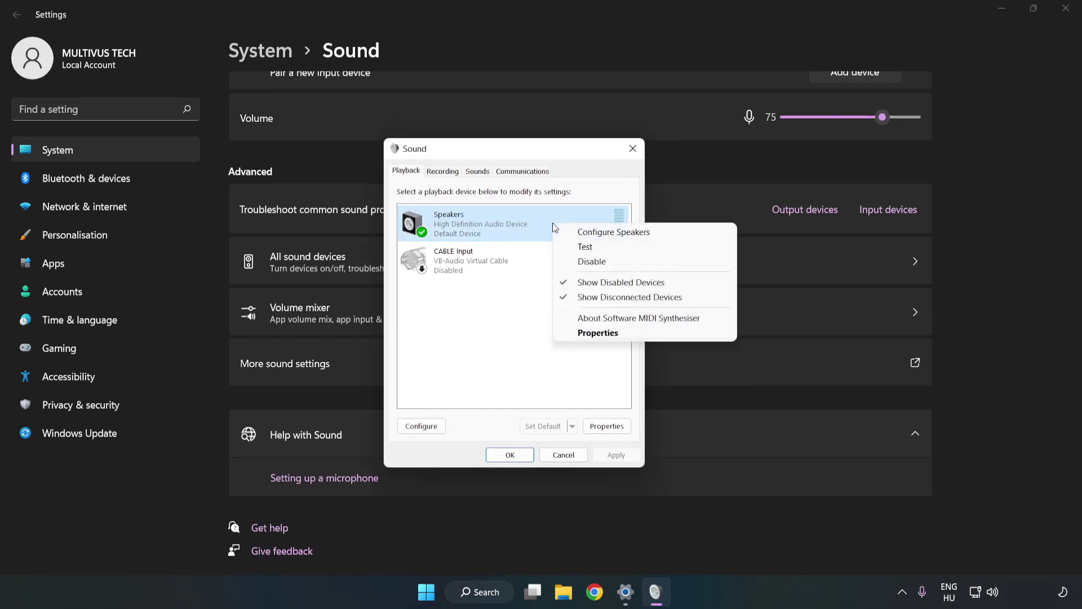
click(615, 231)
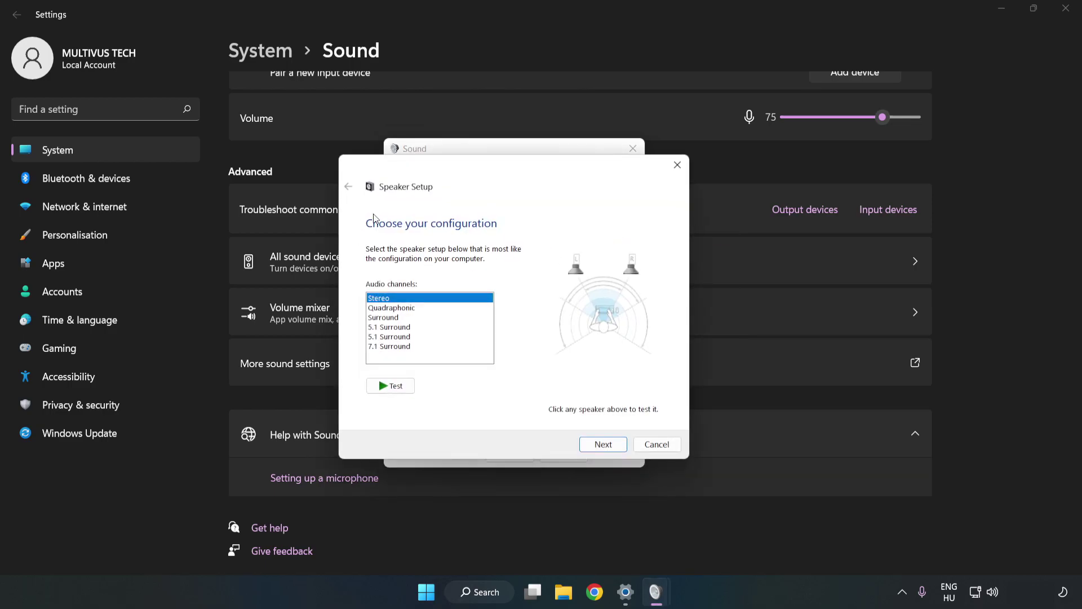
click(399, 315)
click(398, 350)
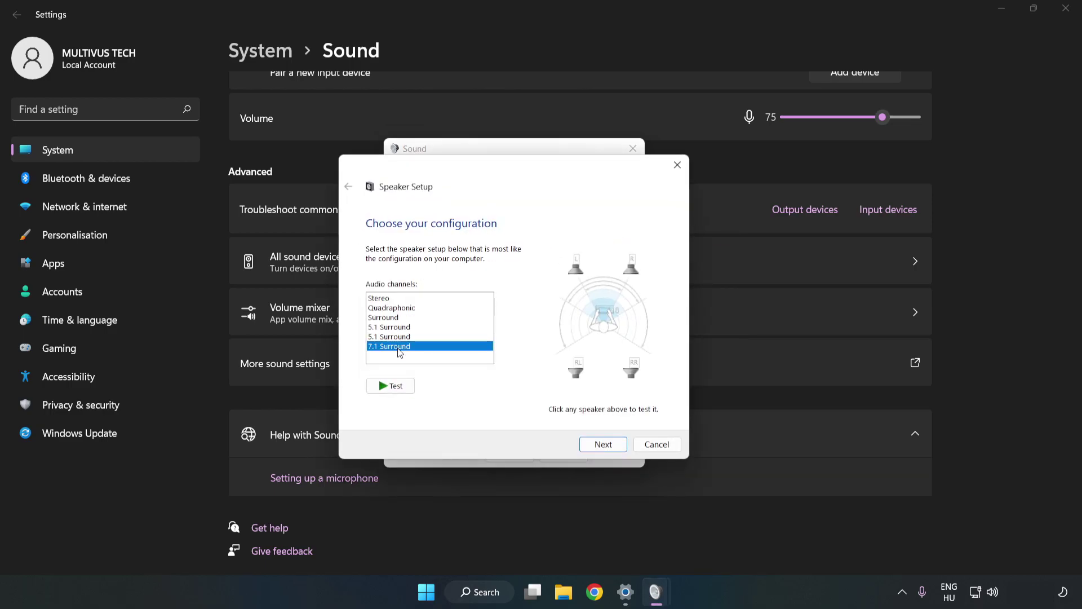
click(602, 445)
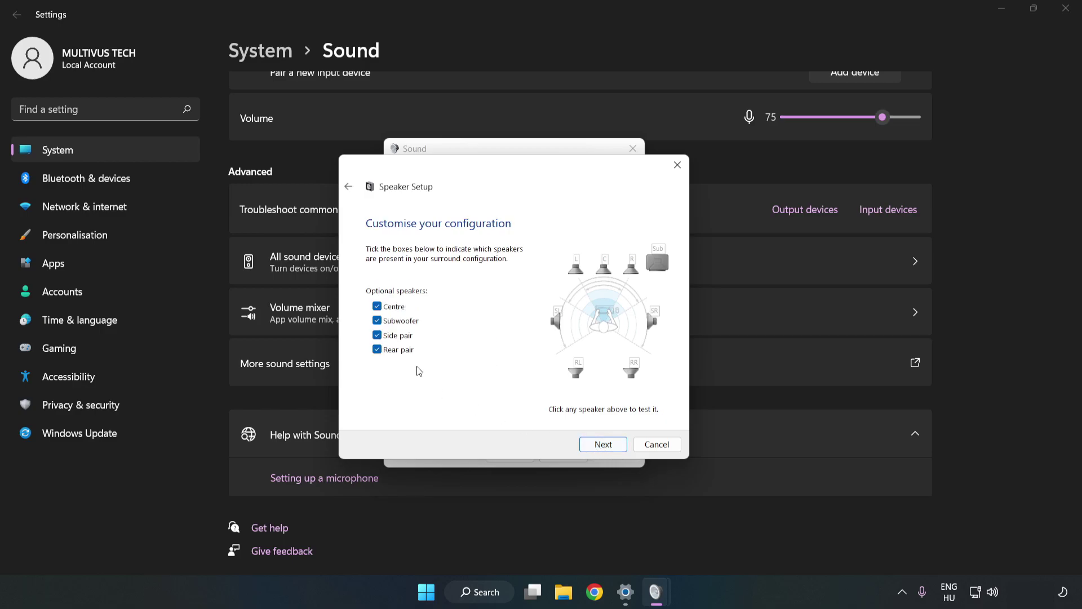
click(602, 444)
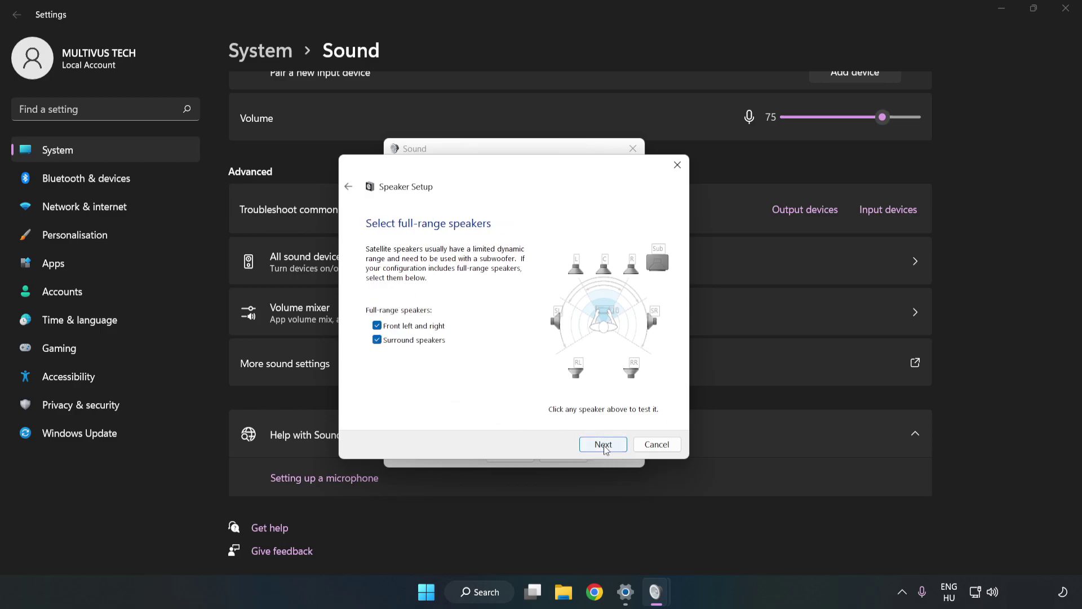
click(604, 450)
click(604, 446)
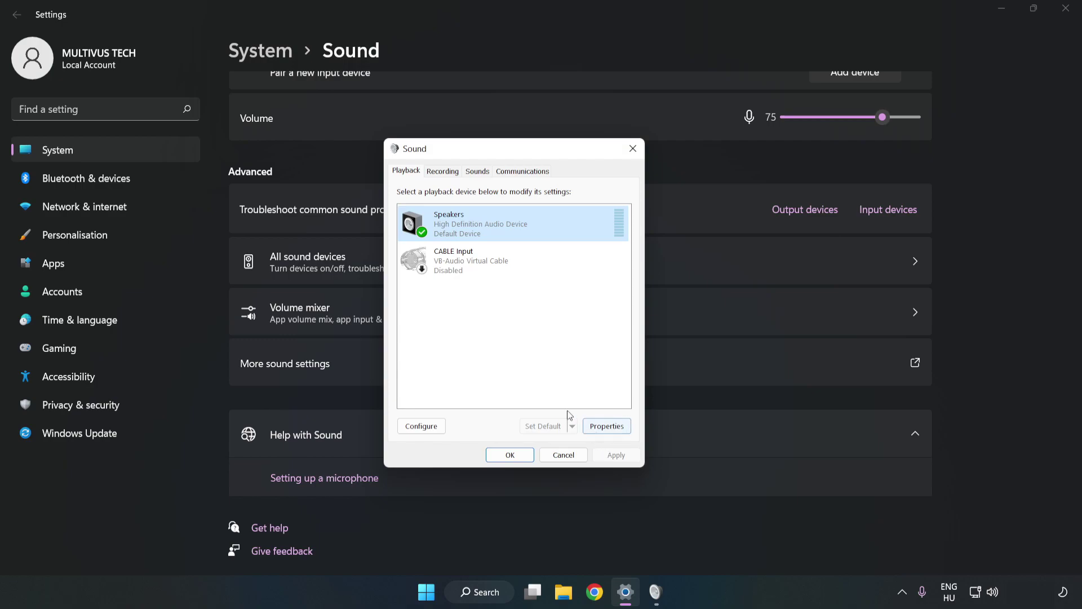
Step: In Speakers Properties, tick Disable all enhancements on the Enhancements tab
click(613, 426)
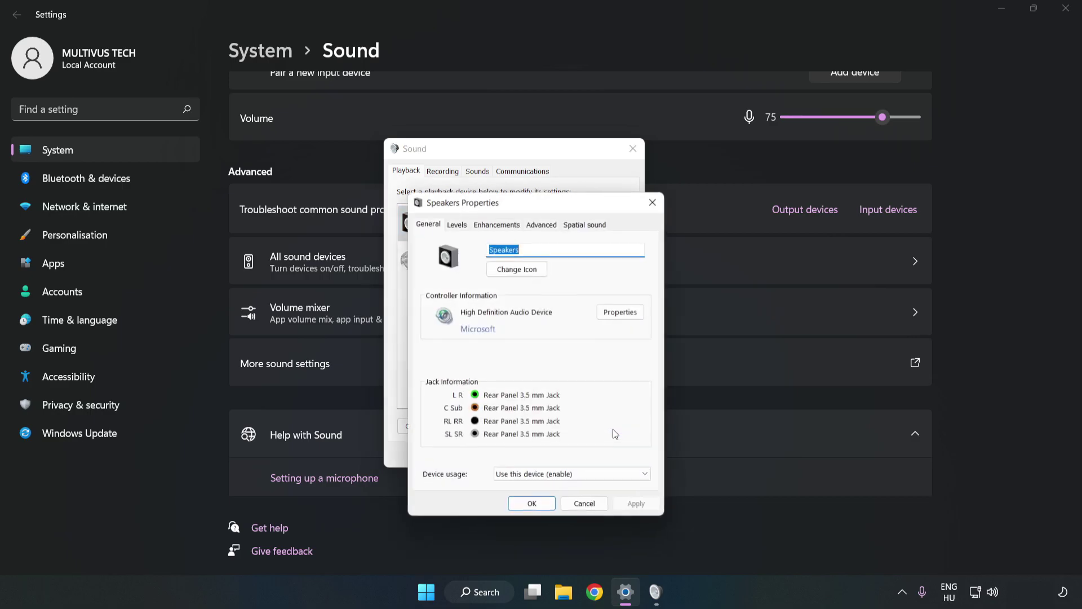
drag(541, 214, 514, 157)
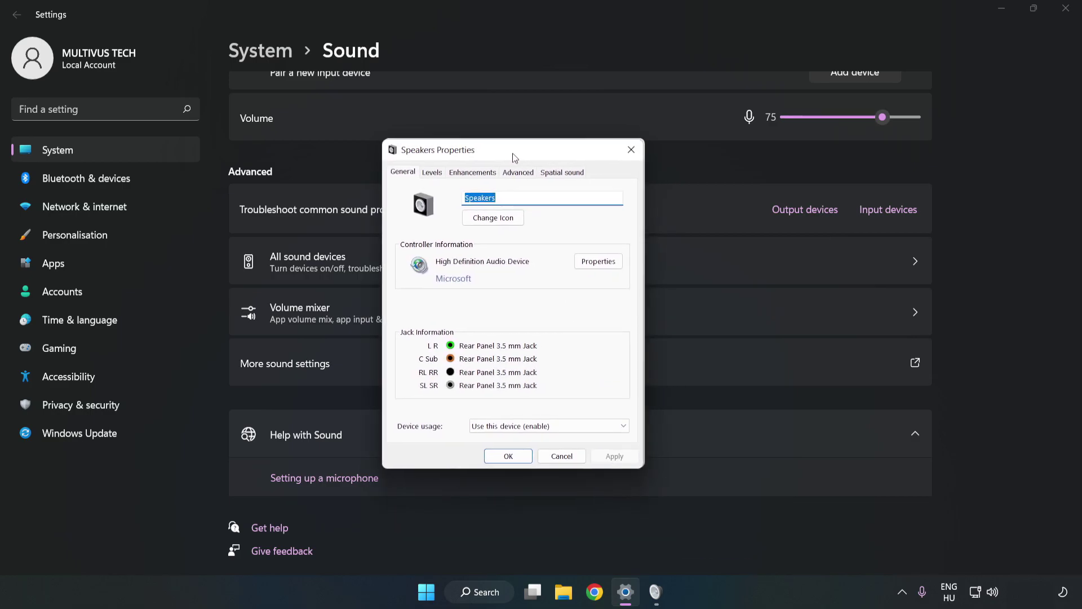
click(473, 173)
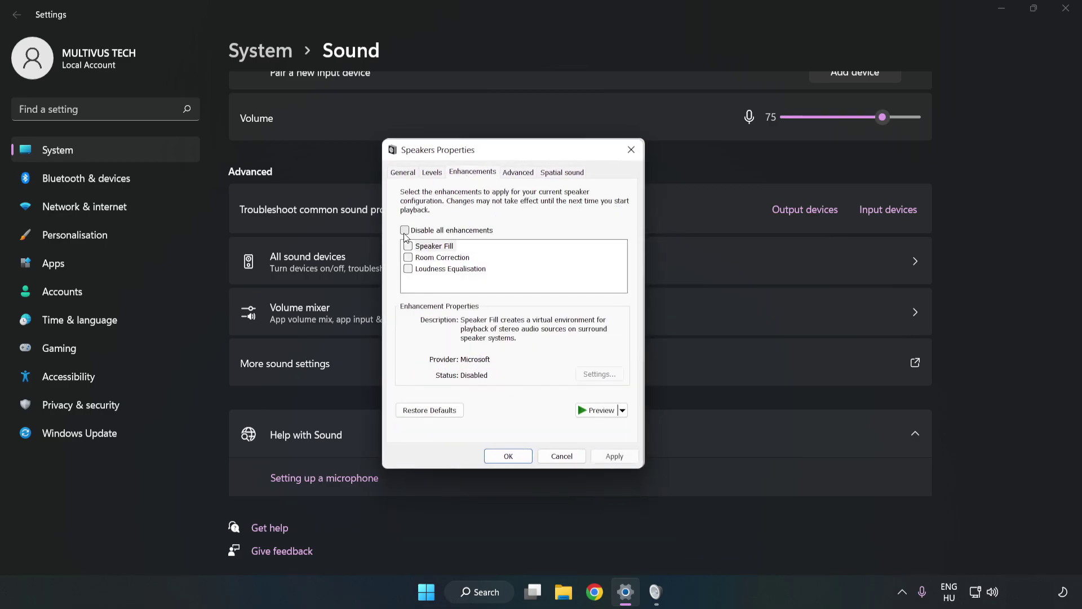
click(405, 231)
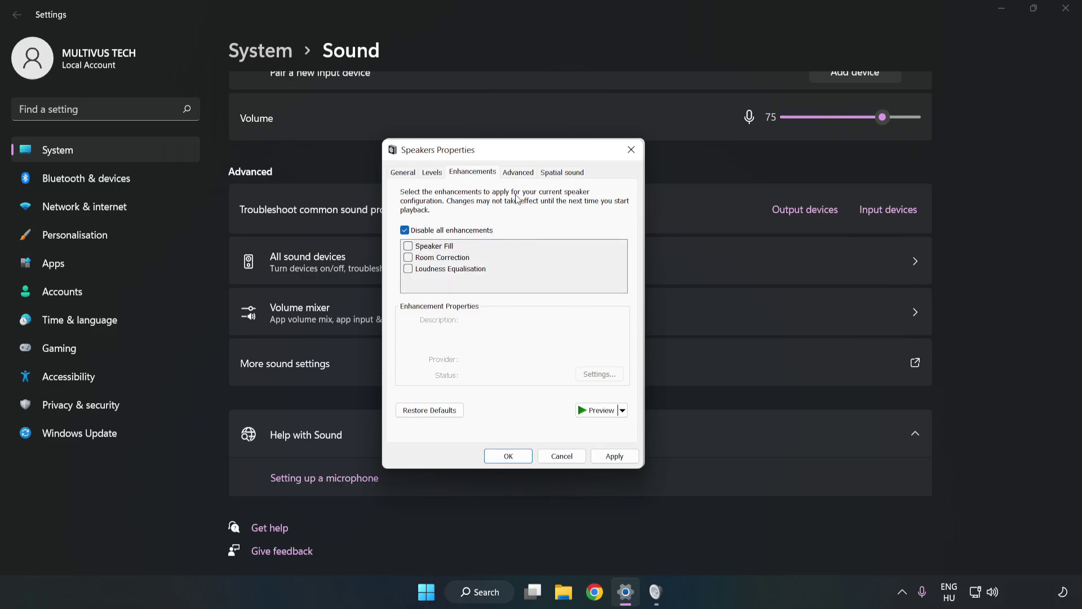
Step: Set the default format to 16 bit, 48000 Hz, apply it and close the Sound dialogs
click(519, 172)
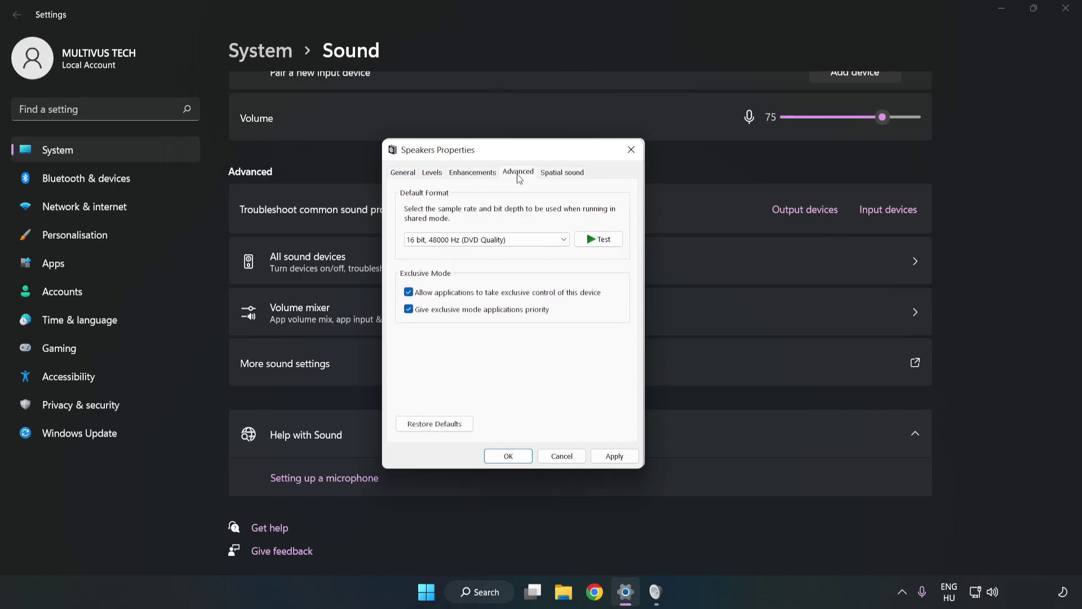
click(520, 240)
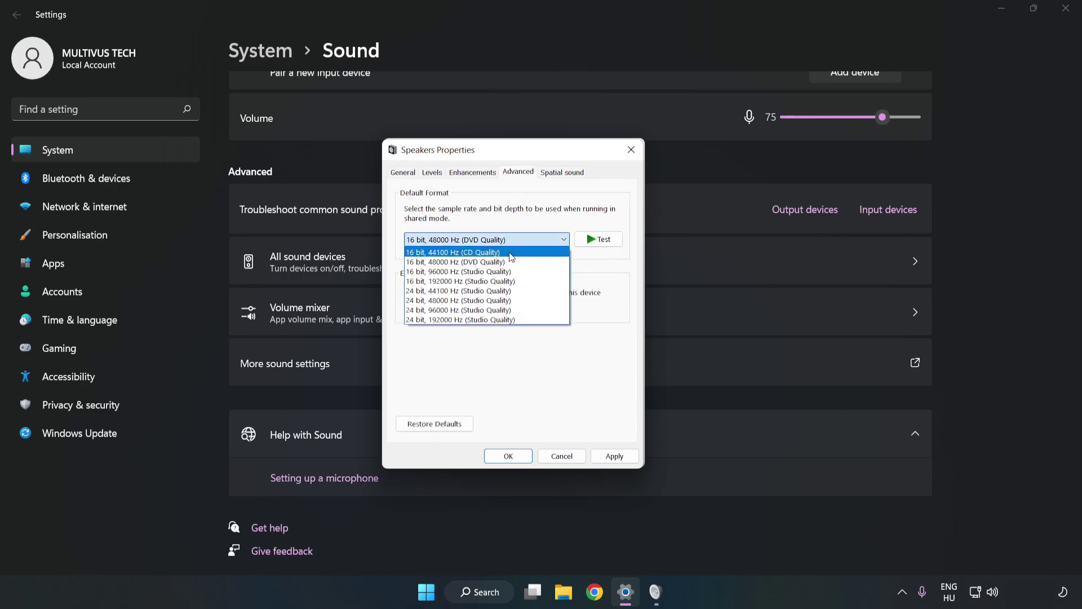
click(473, 213)
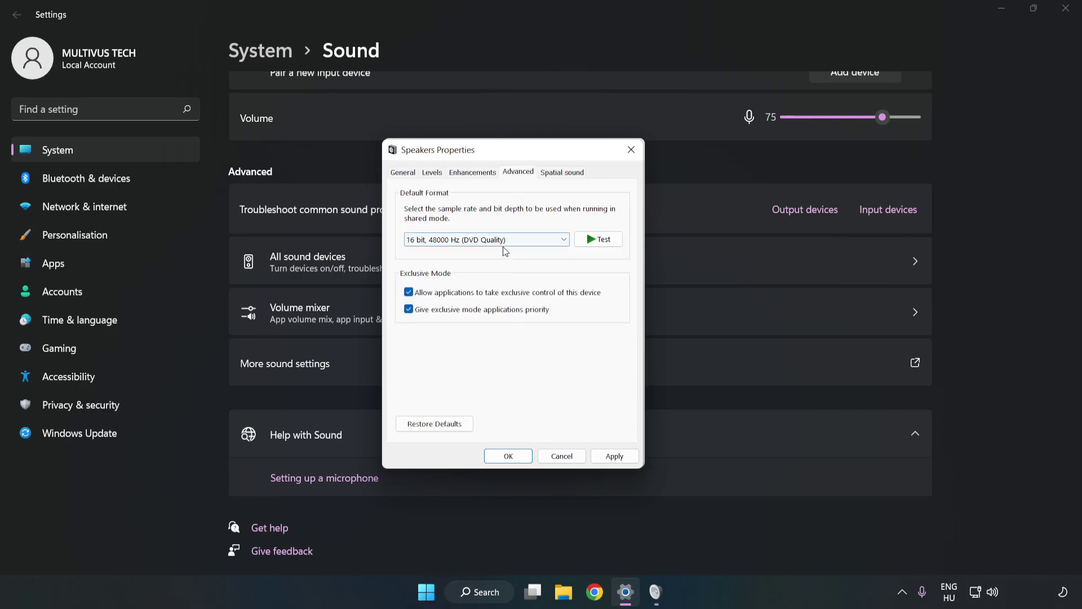
click(616, 457)
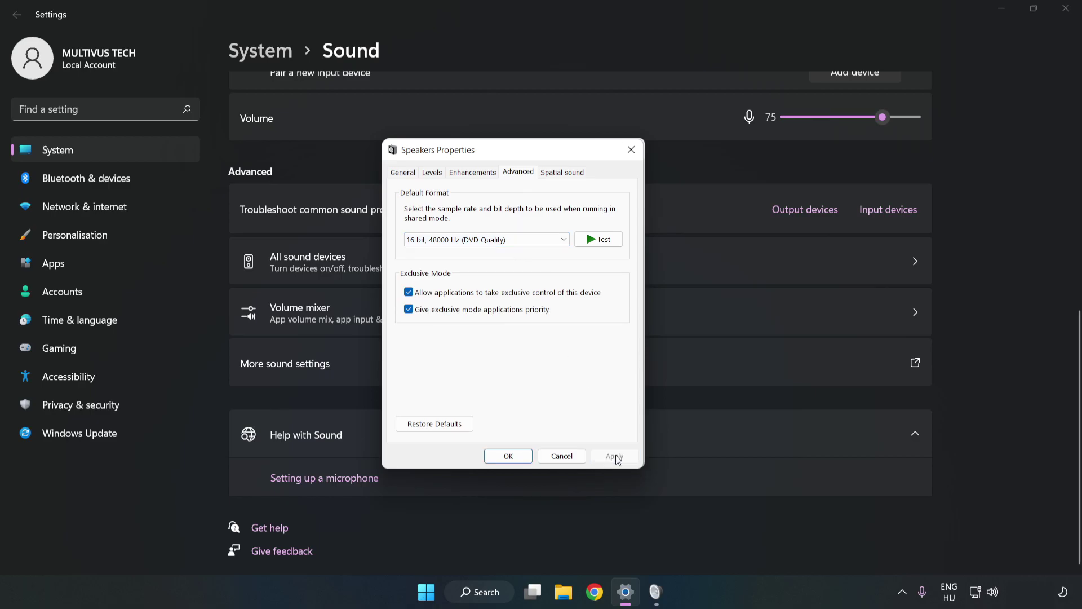
click(508, 456)
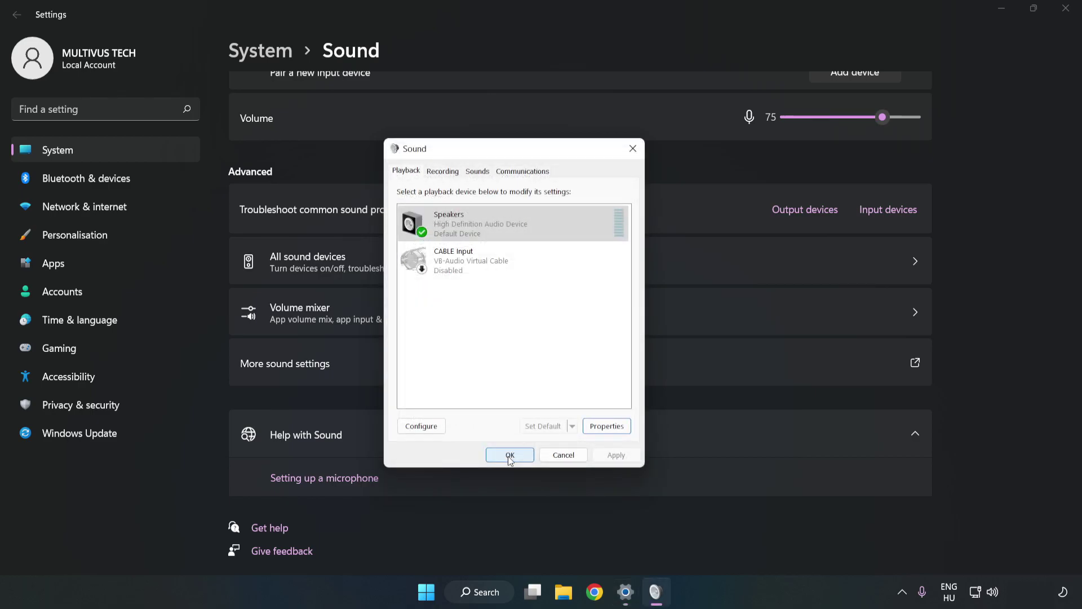
click(509, 454)
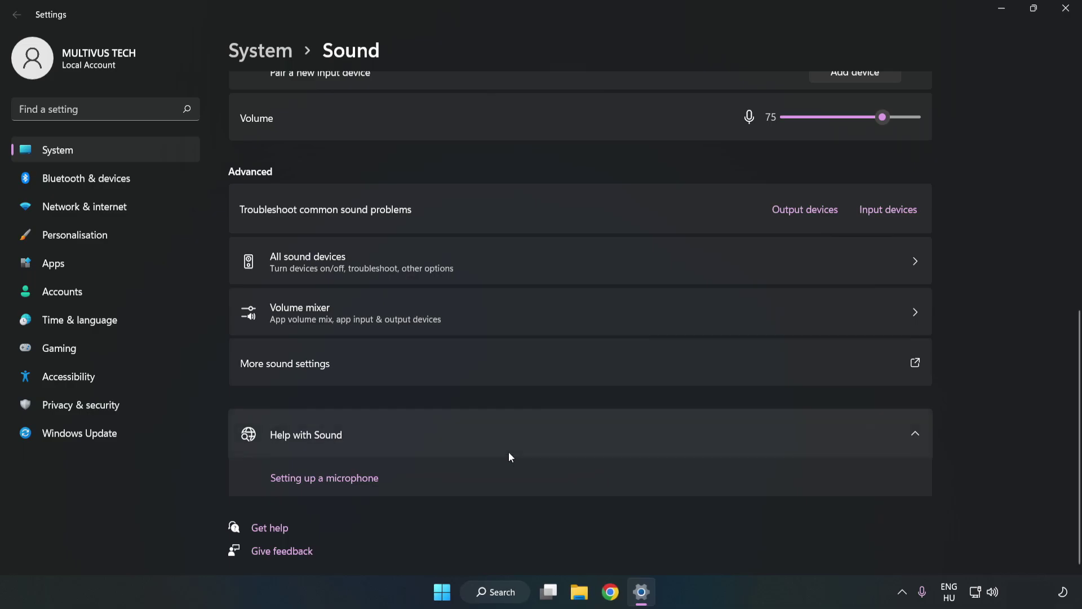
Step: Close Settings and bring up the Start menu power options to restart the PC
click(1065, 8)
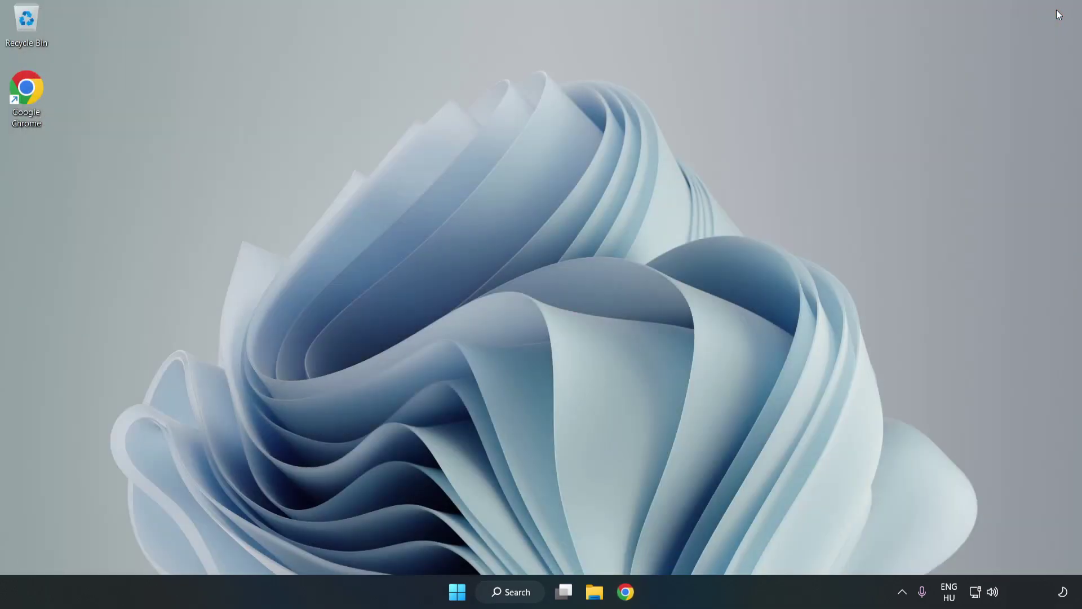
click(457, 591)
click(718, 546)
Step: Search for 'device manager' and launch Device Manager from the results
click(531, 592)
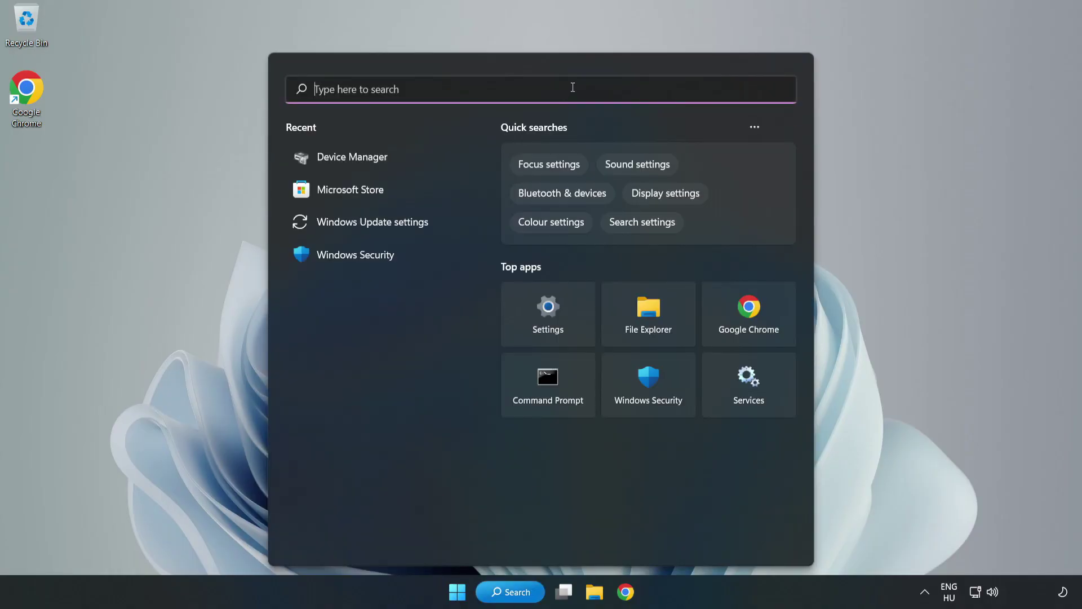
text(device mag)
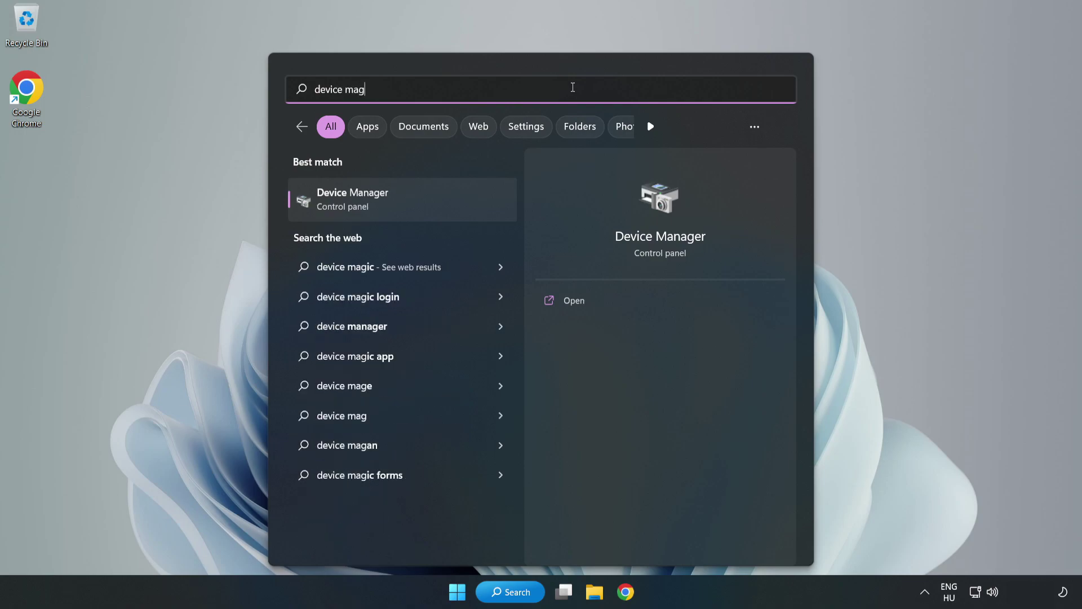
key(BackSpace)
text(nager)
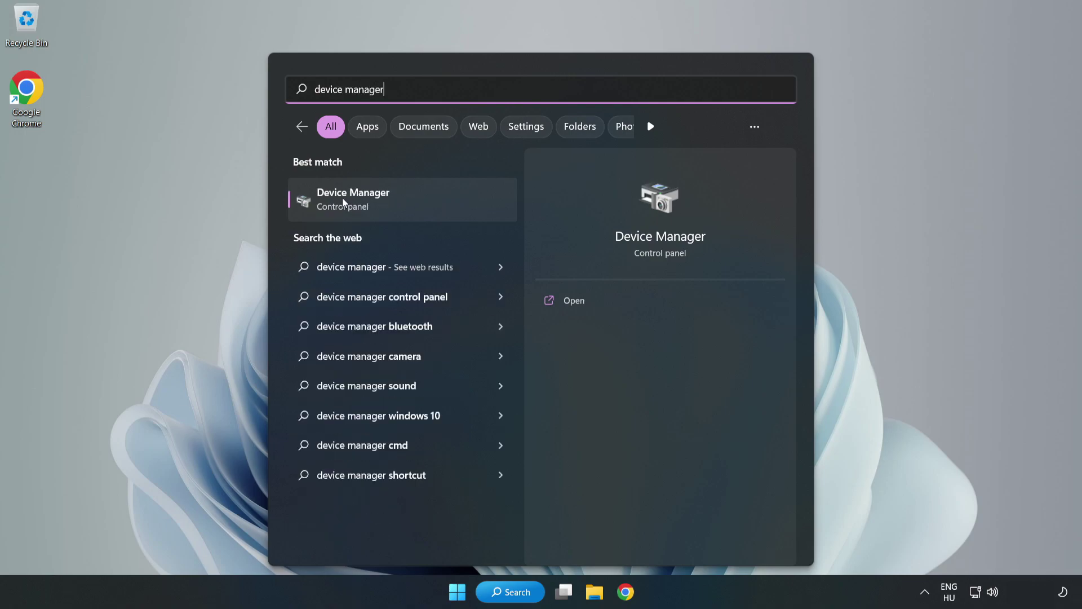
click(420, 204)
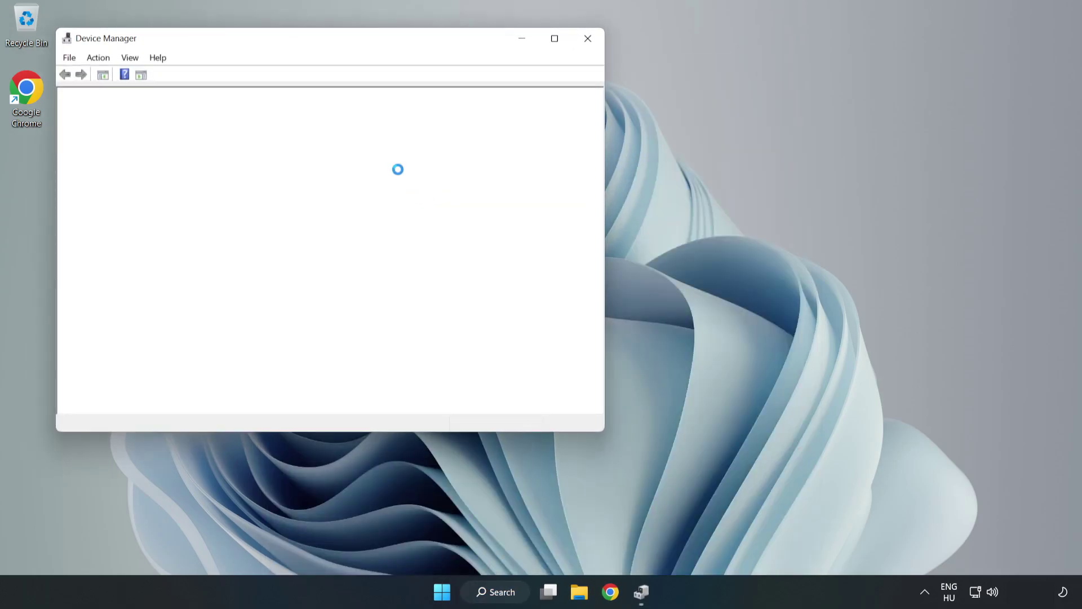
Step: Under Sound, video and game controllers, start Update driver for the High Definition Audio Device
drag(296, 41, 489, 86)
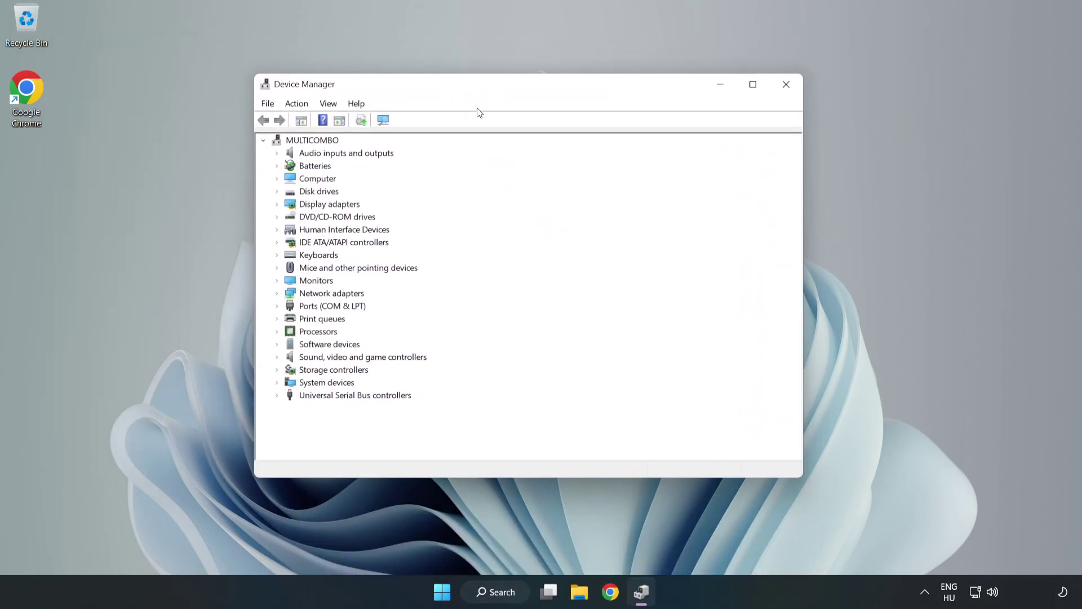
click(305, 361)
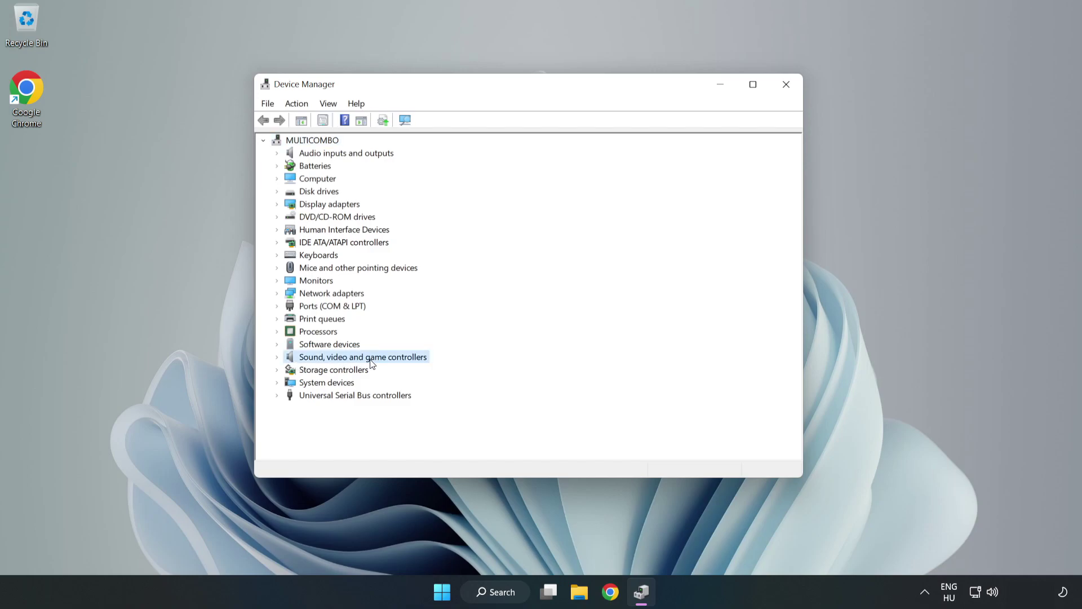
click(278, 359)
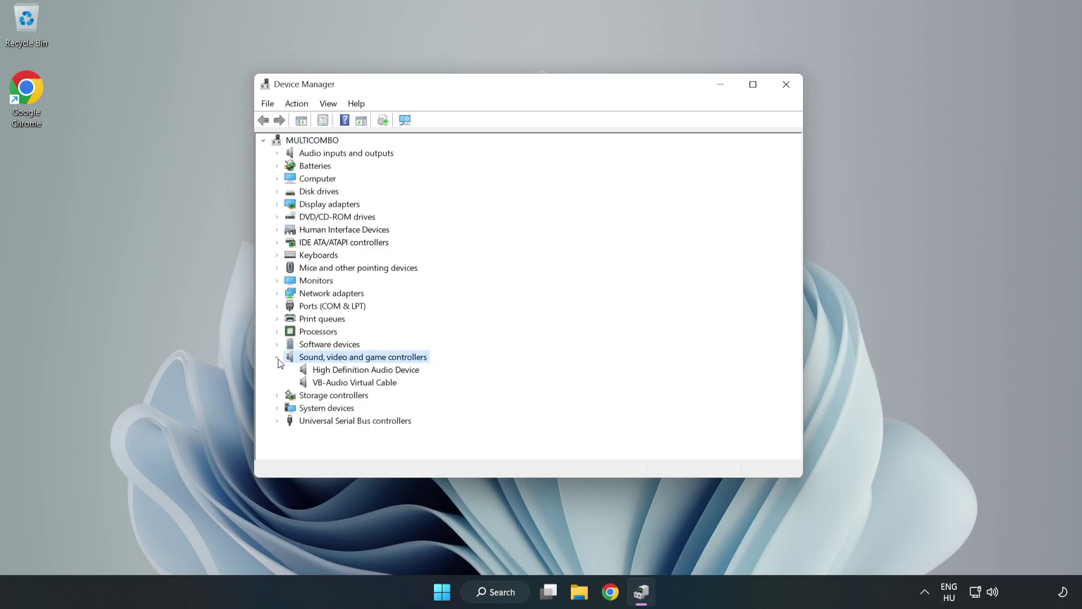
click(333, 372)
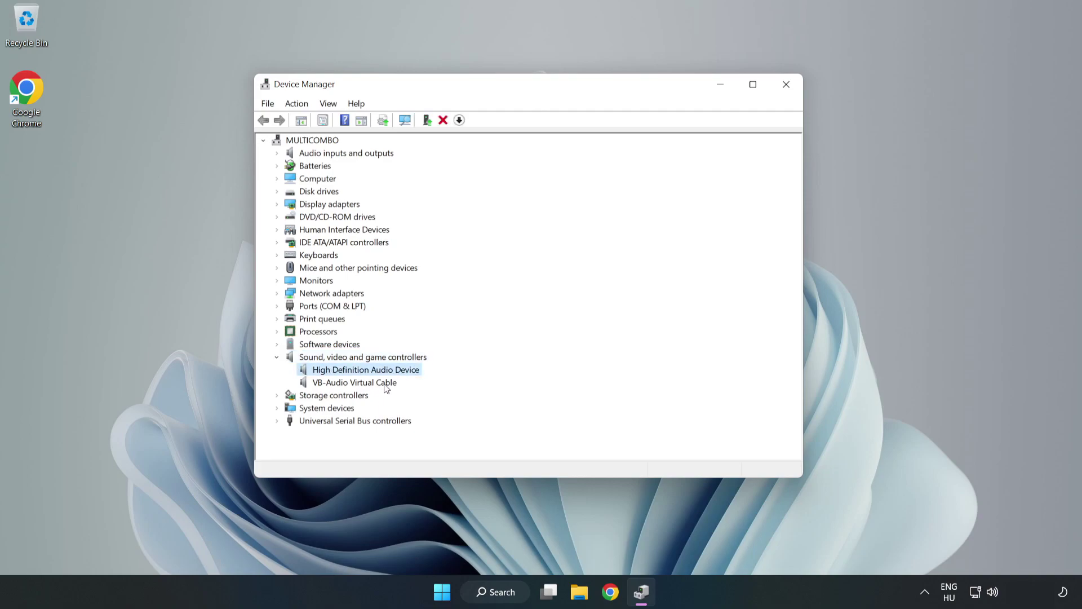
right_click(401, 372)
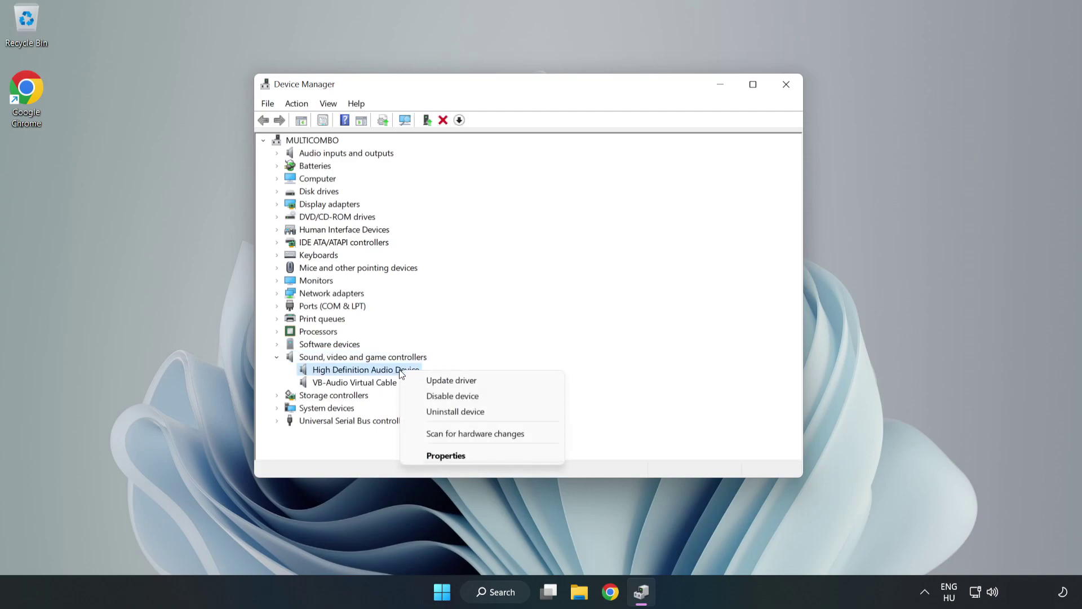
click(491, 381)
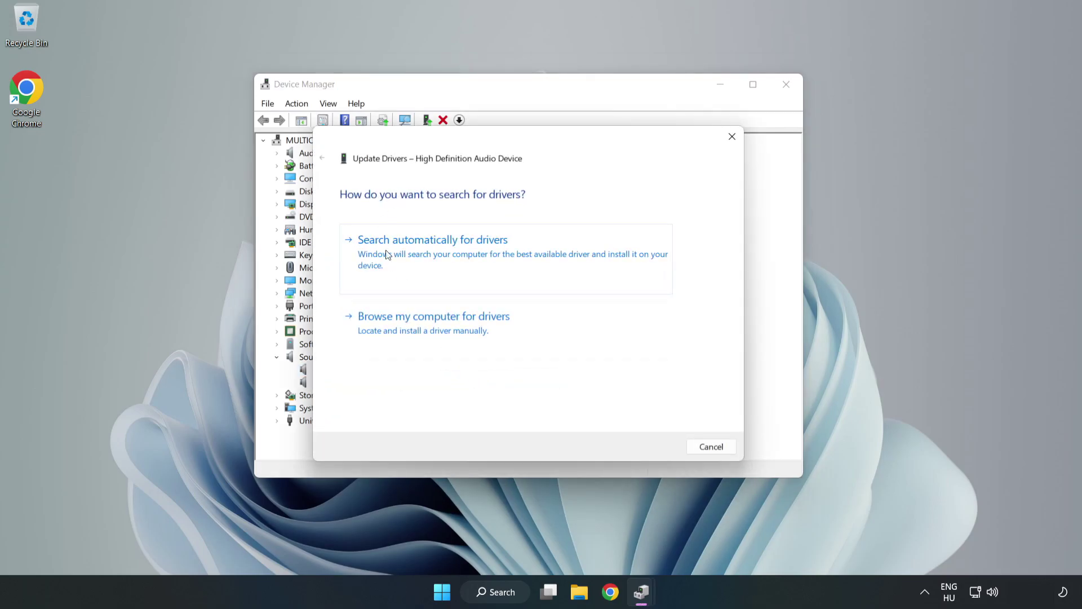
Step: Reinstall the High Definition Audio Device driver from the list of compatible drivers, confirming the warning
click(471, 330)
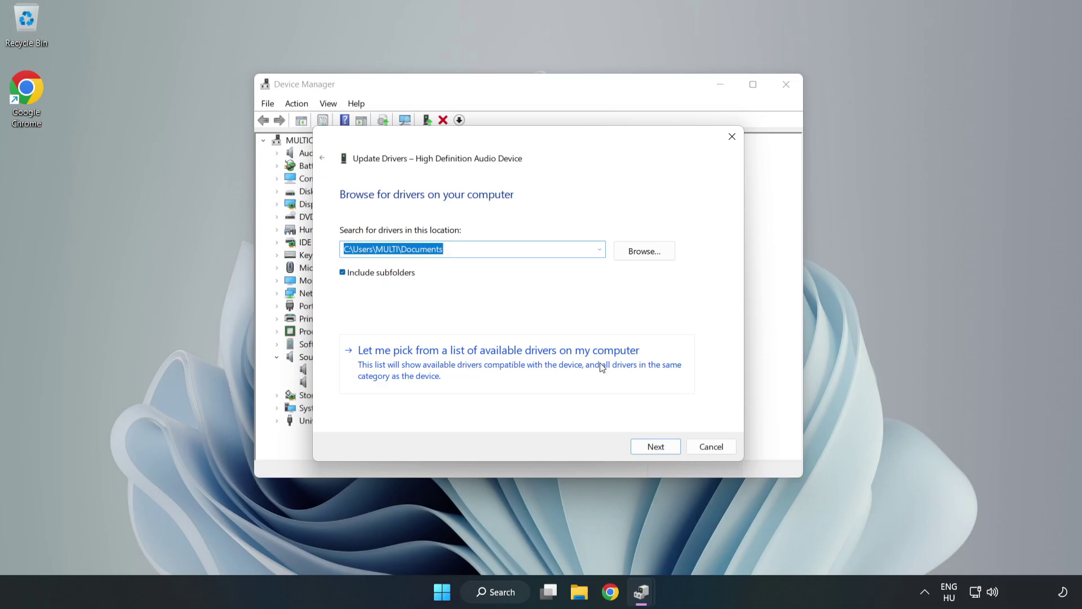
click(563, 370)
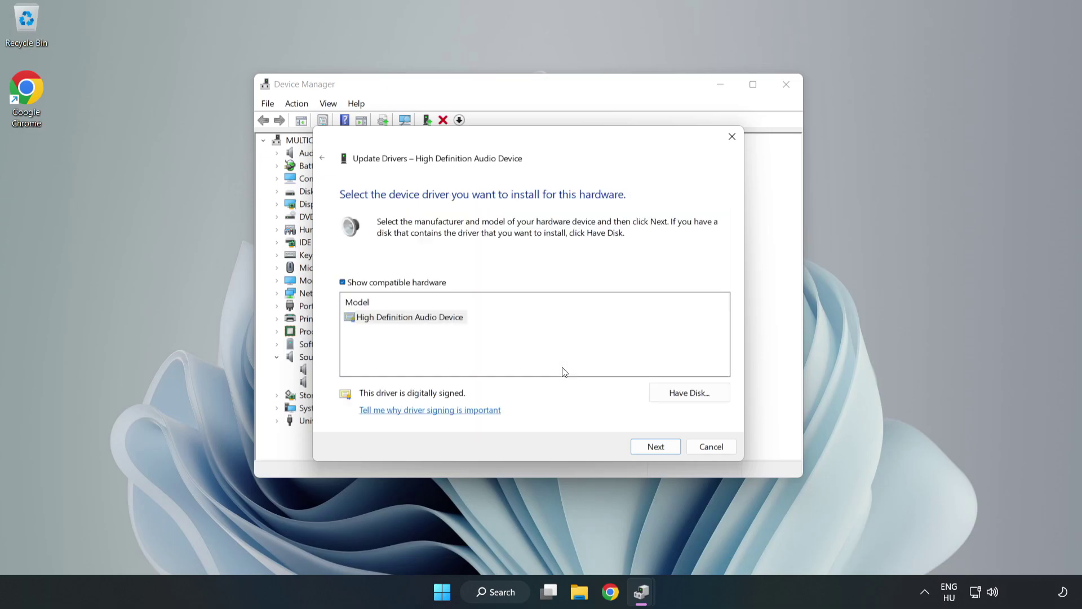
click(362, 320)
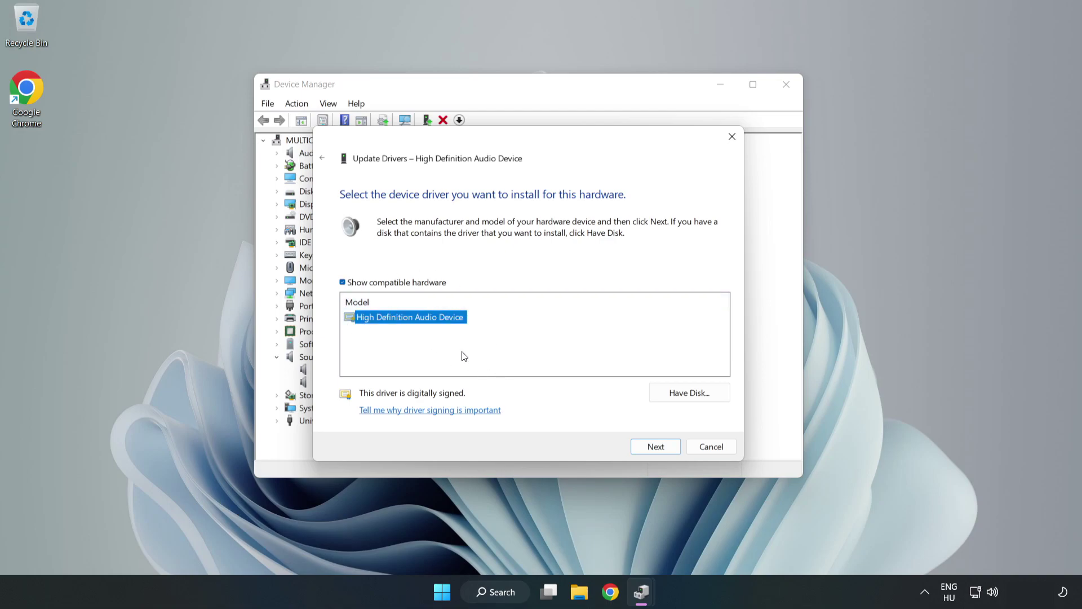
click(656, 448)
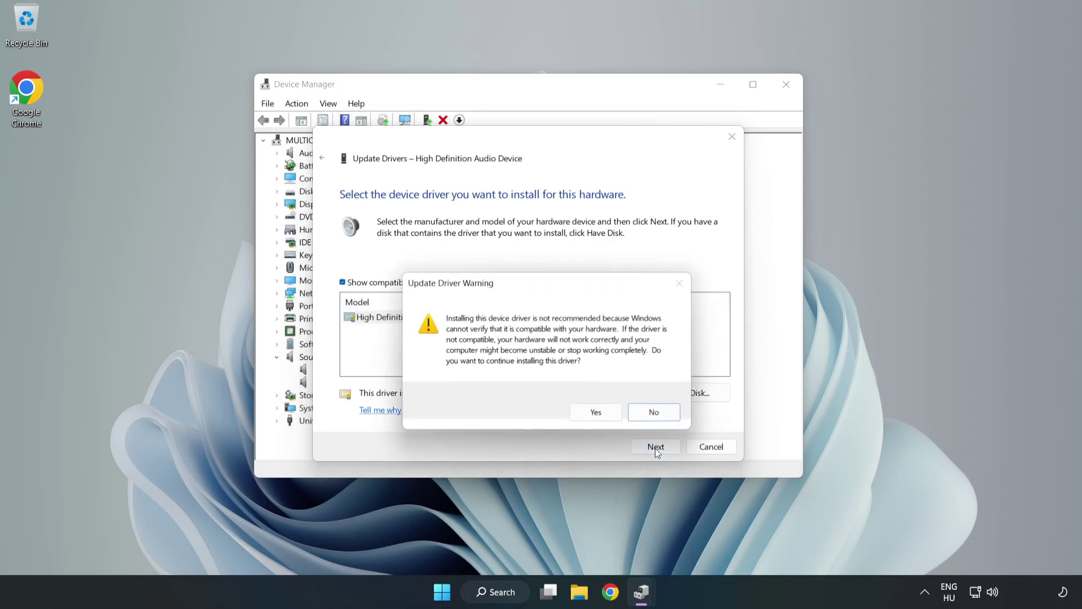
click(600, 418)
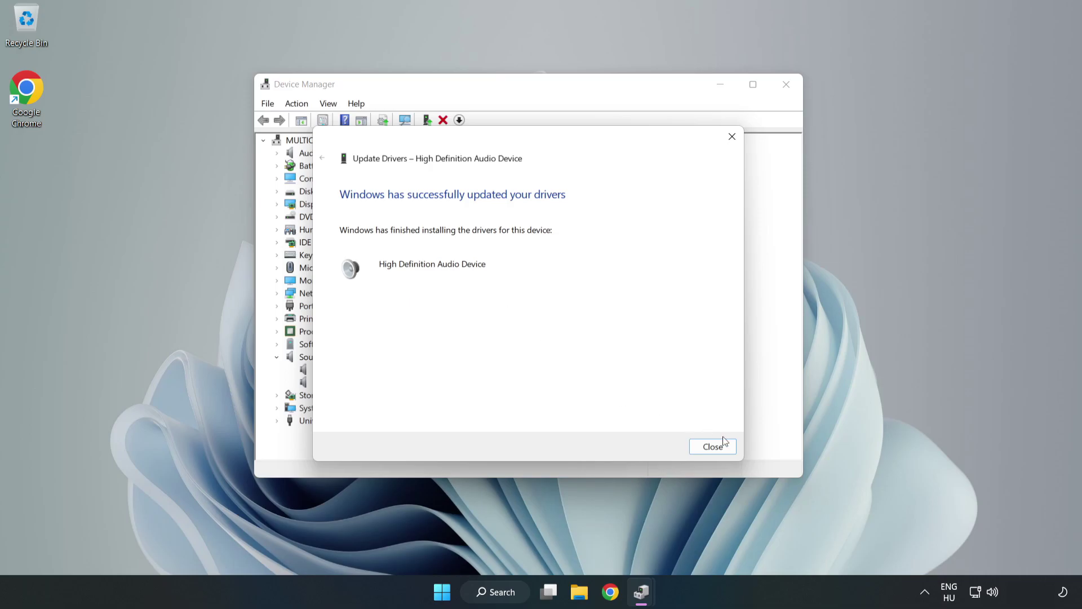
click(712, 448)
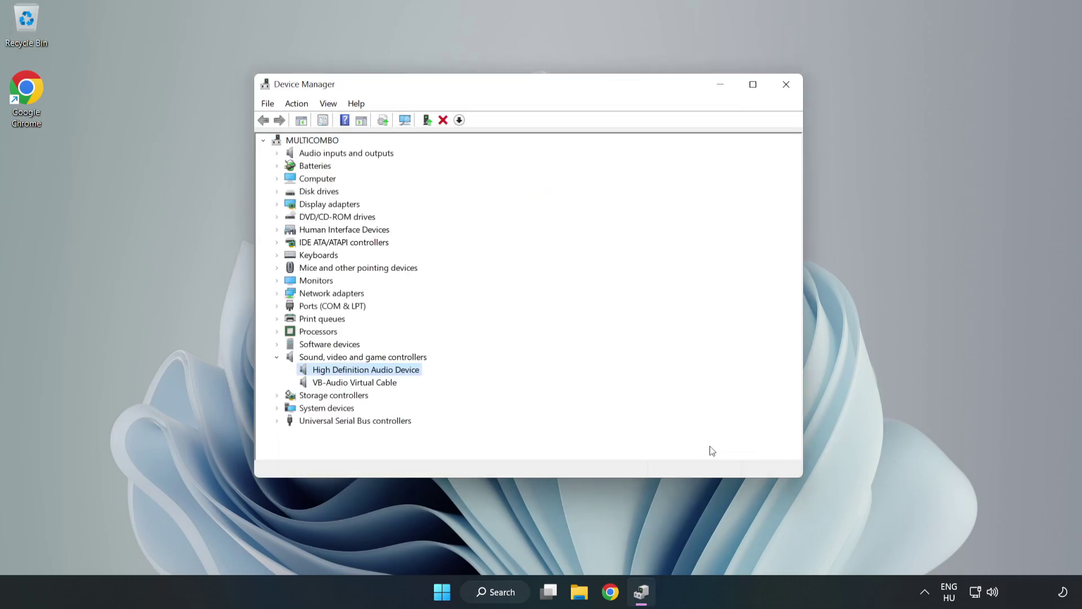
Step: Close Device Manager and bring up the Start menu power options to restart the computer
click(786, 85)
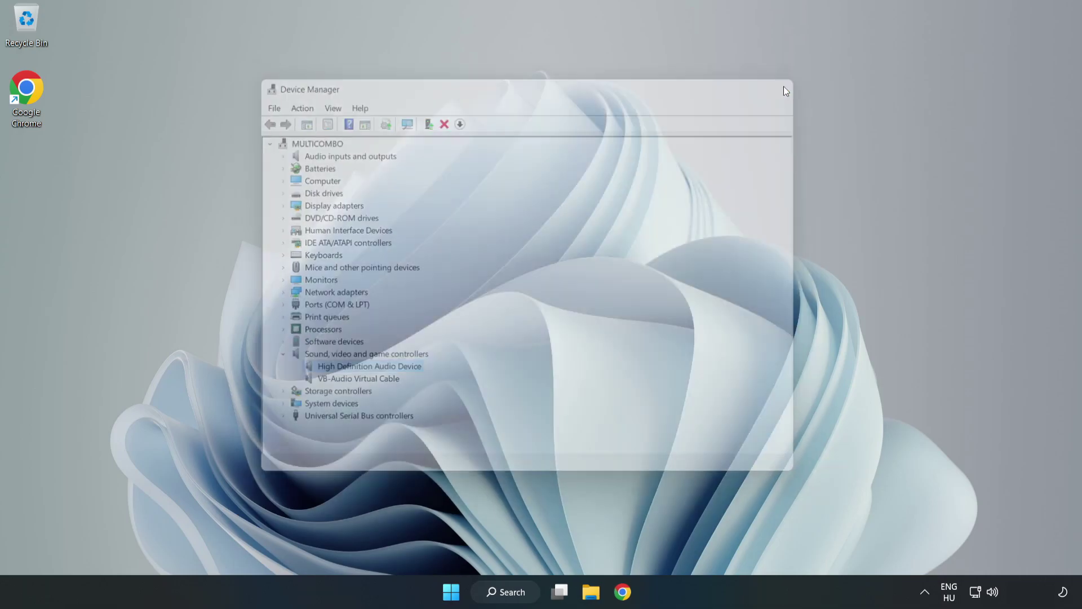
click(458, 592)
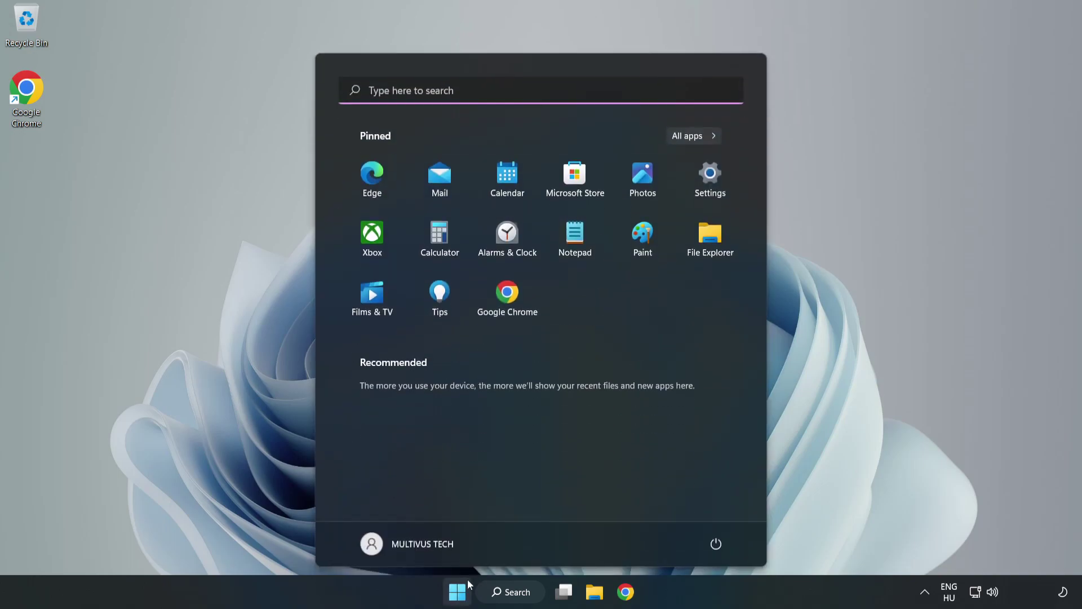
click(715, 542)
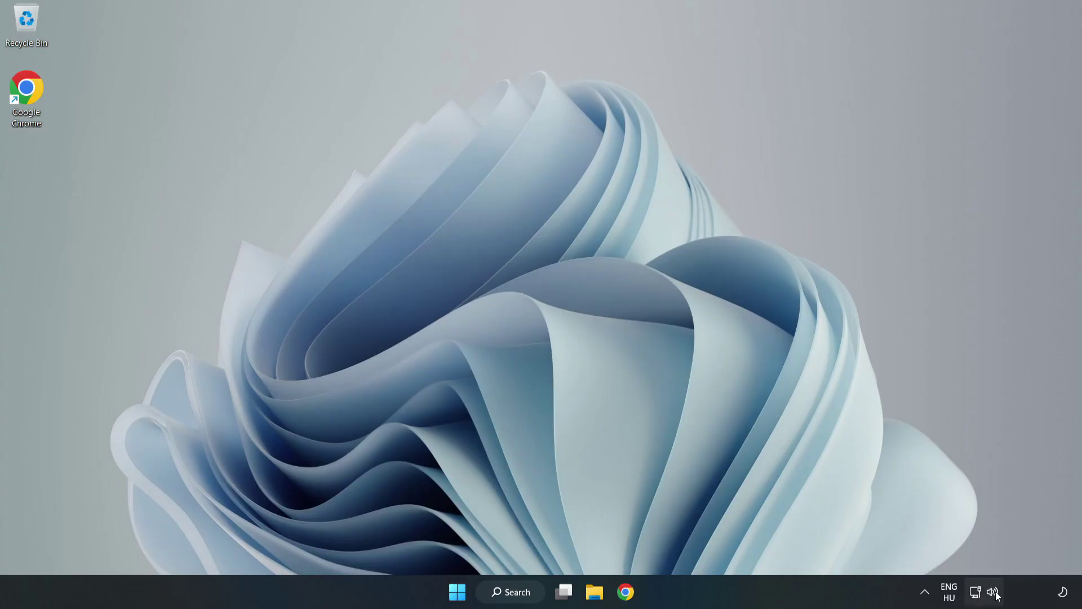
Step: Launch Troubleshoot sound problems from the taskbar speaker icon for Playing Audio
right_click(995, 591)
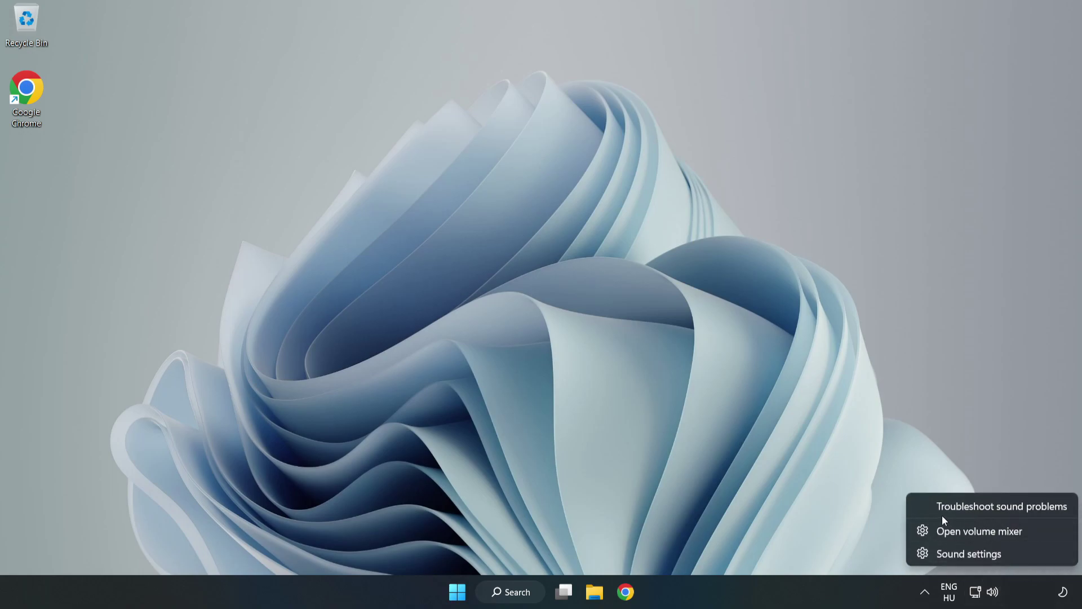
click(977, 505)
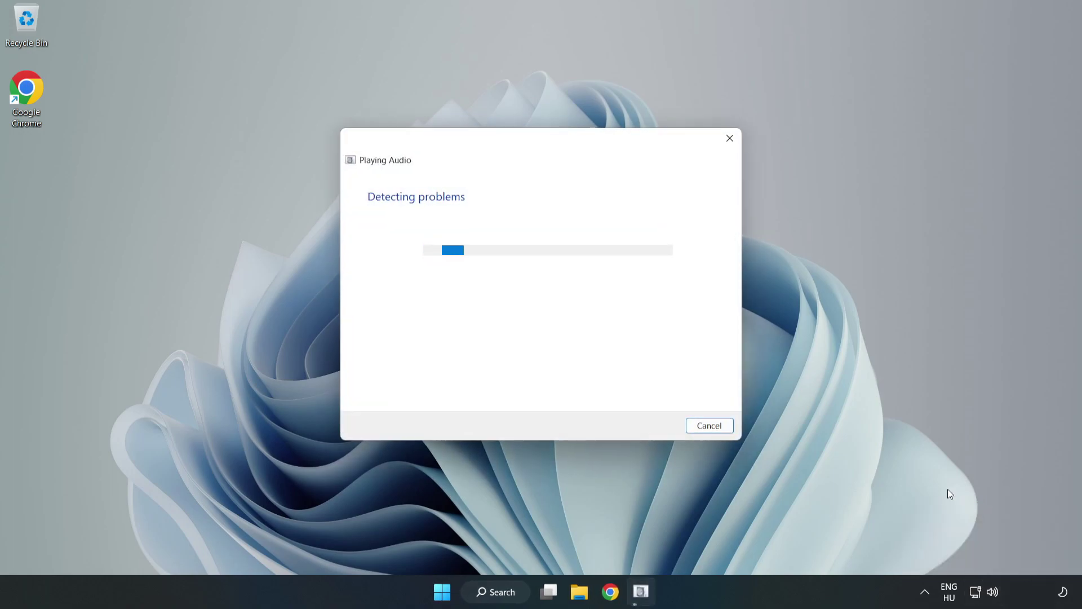